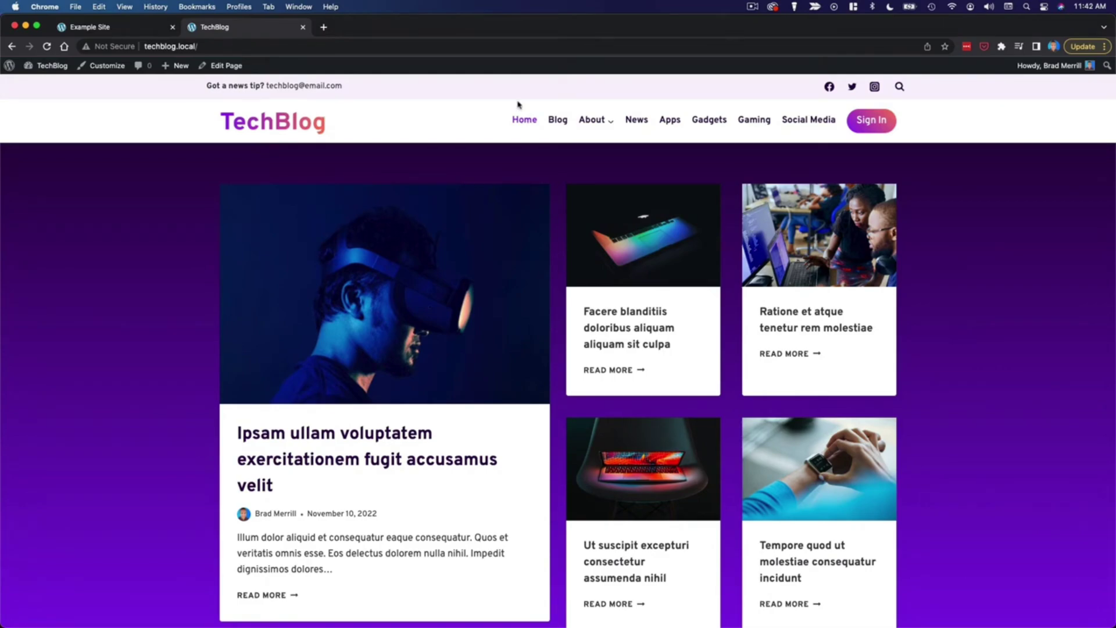
# Step: Scroll the TechBlog homepage down and back up to the top
pyautogui.scroll(-5, 989, 383)
pyautogui.scroll(5, 990, 385)
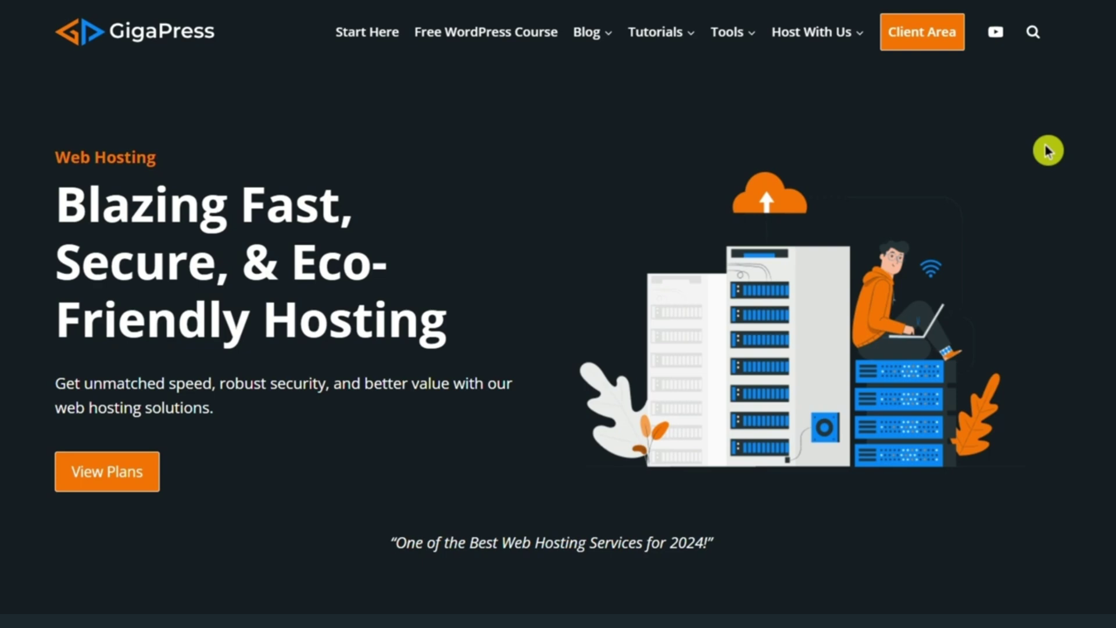
# Step: Scroll through the GigaPress hosting homepage sections, then jump back to the top
pyautogui.scroll(-15, 558, 314)
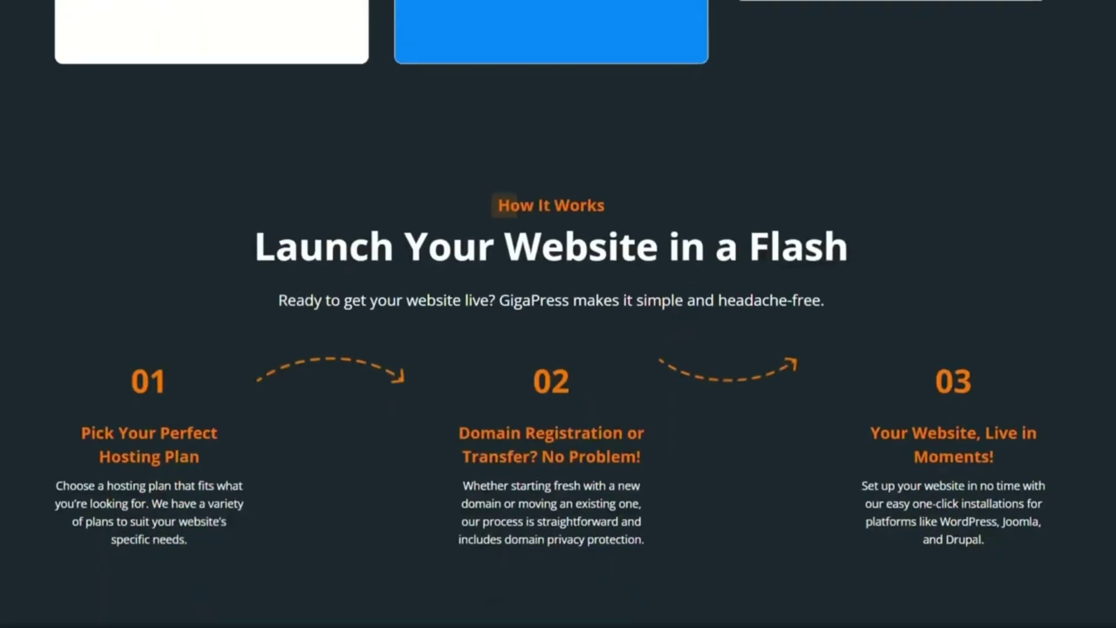
pyautogui.scroll(-3, 557, 314)
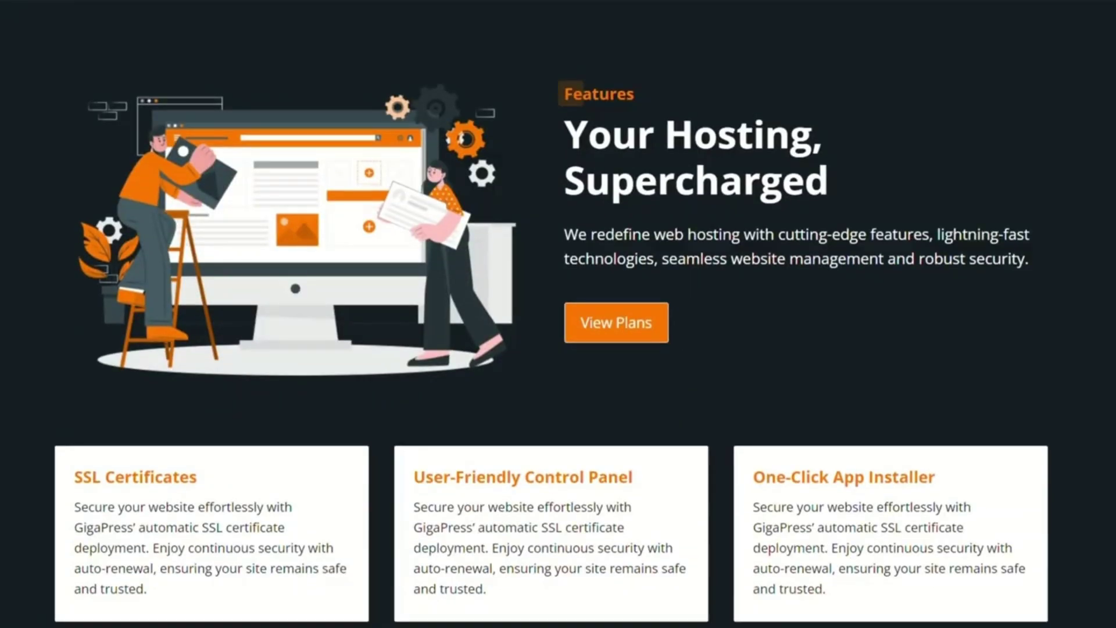
pyautogui.scroll(-20, 558, 314)
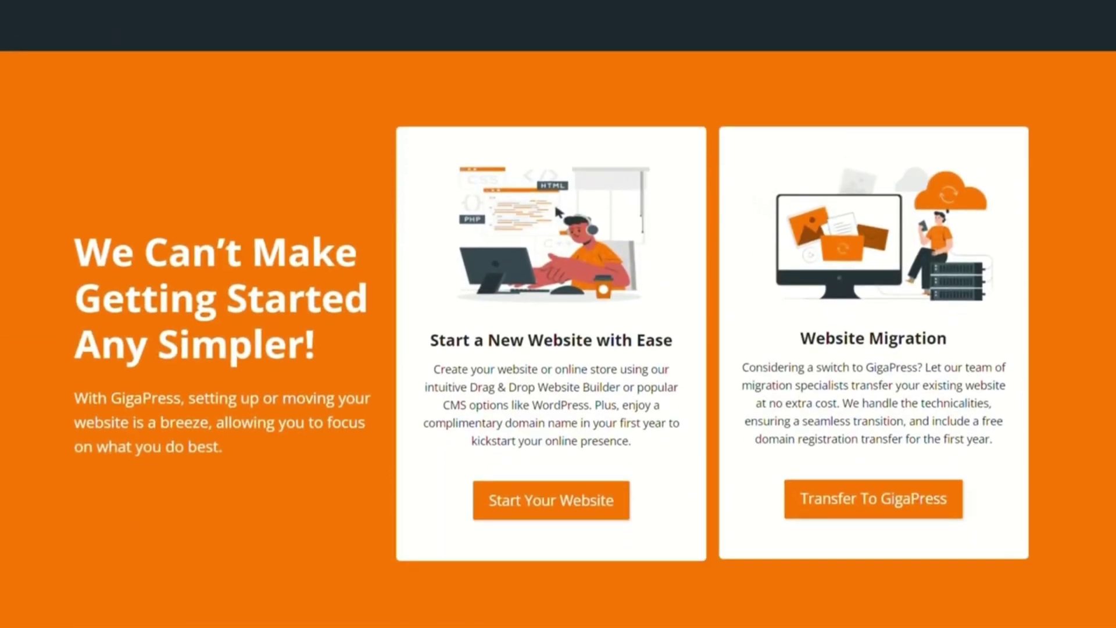
pyautogui.scroll(-10, 558, 314)
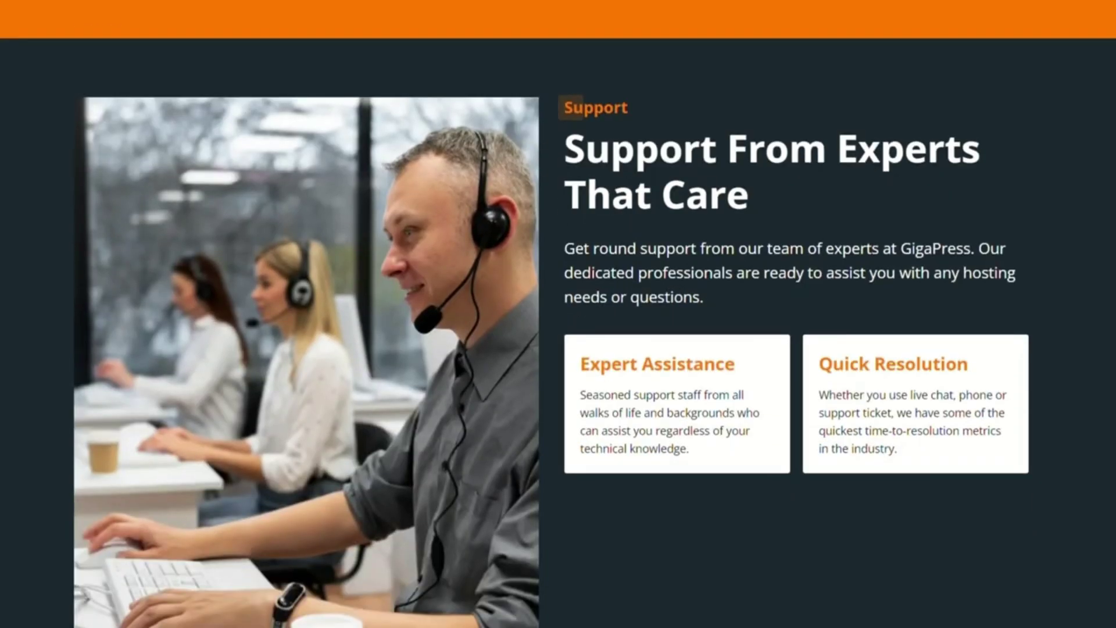
pyautogui.scroll(-11, 558, 314)
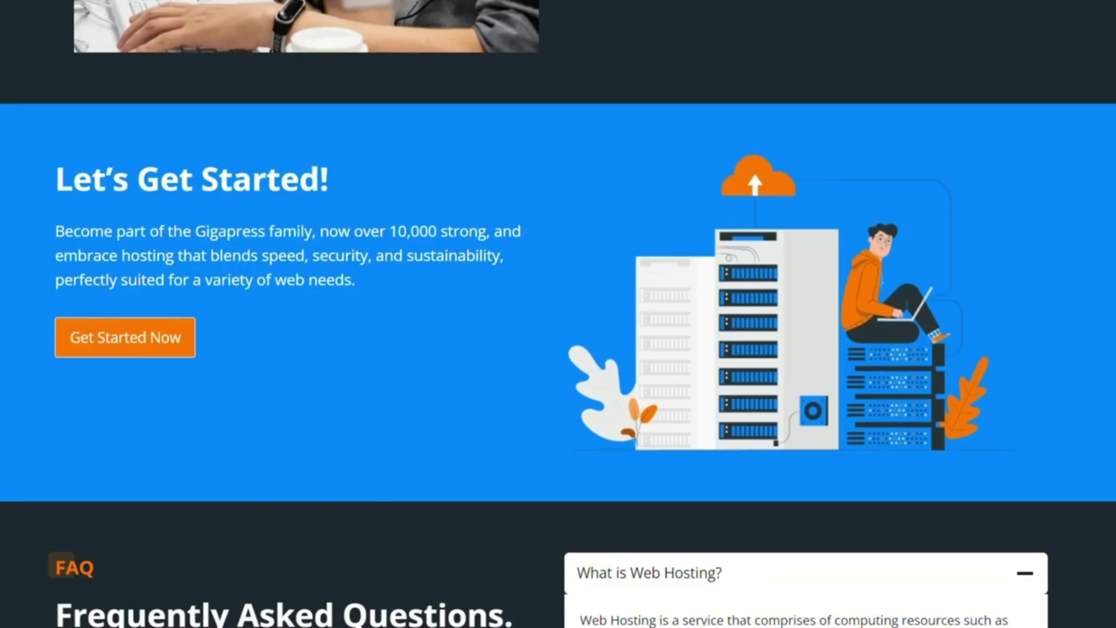
pyautogui.press('Home')
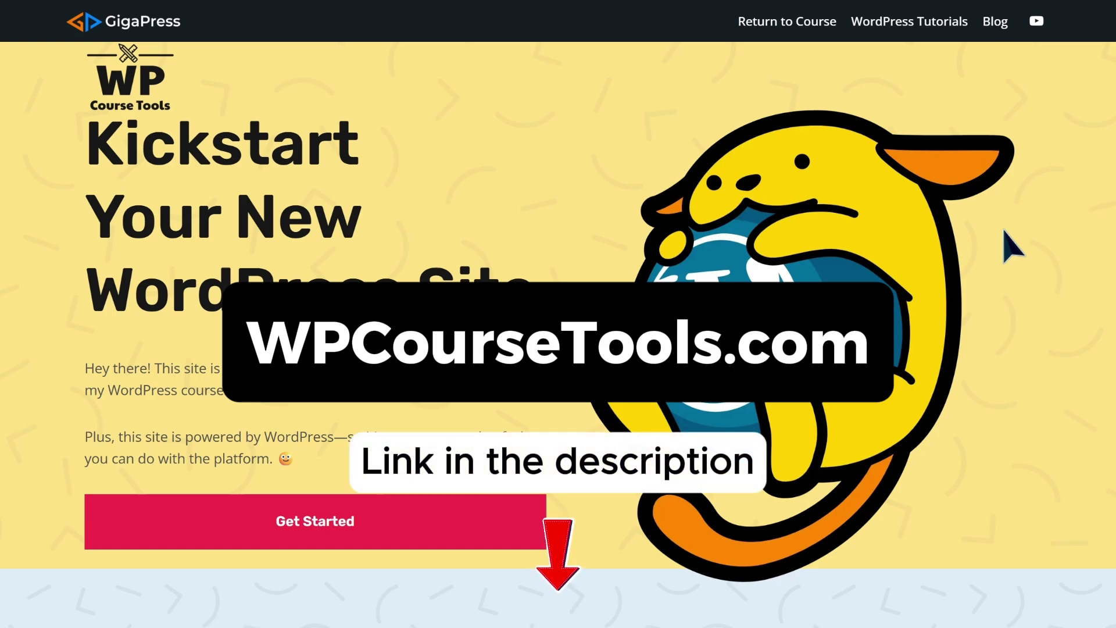
# Step: Scroll the WPCourseTools page down to the 'Find Your Perfect Domain Name' search section
pyautogui.scroll(-1, 1012, 247)
pyautogui.scroll(-8, 1012, 247)
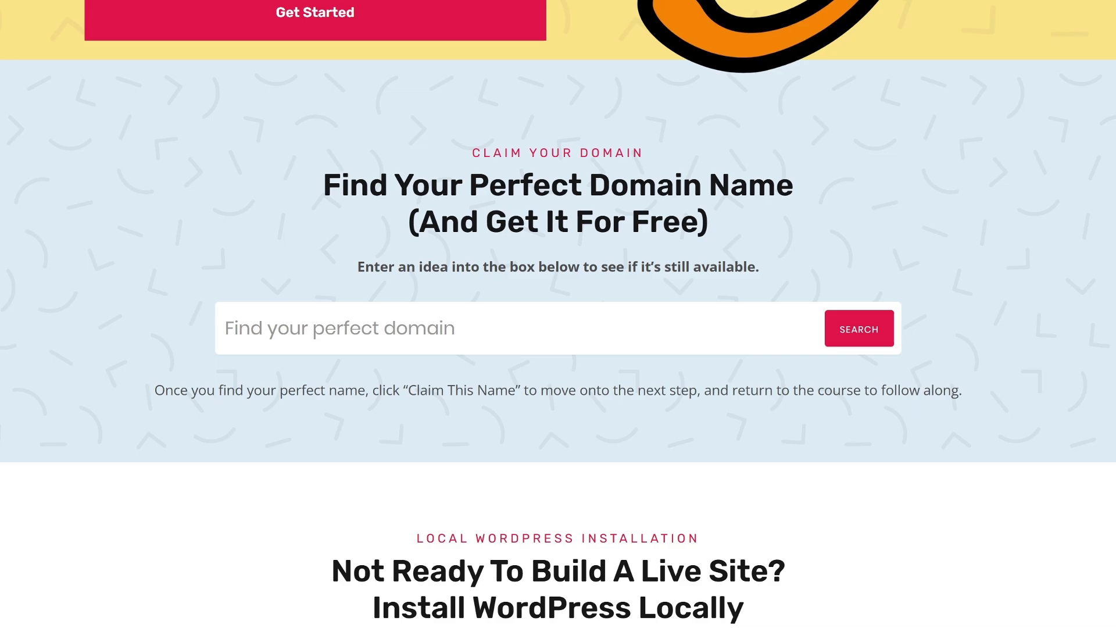
# Step: Search for example.com and review the unavailable results
pyautogui.click(229, 327)
pyautogui.write('example')
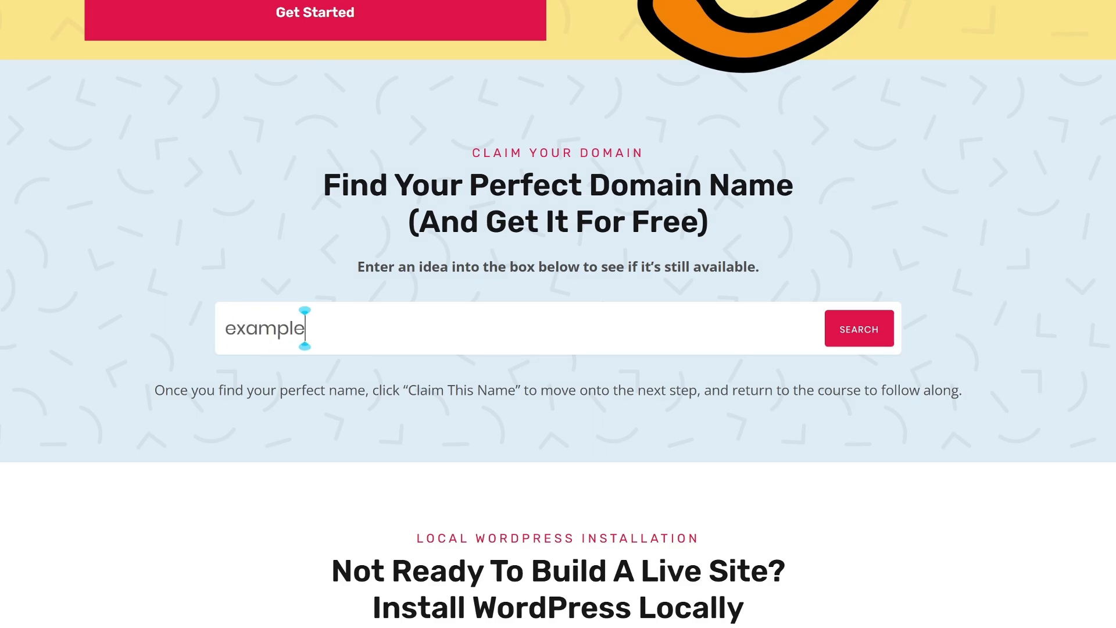
pyautogui.write('.com')
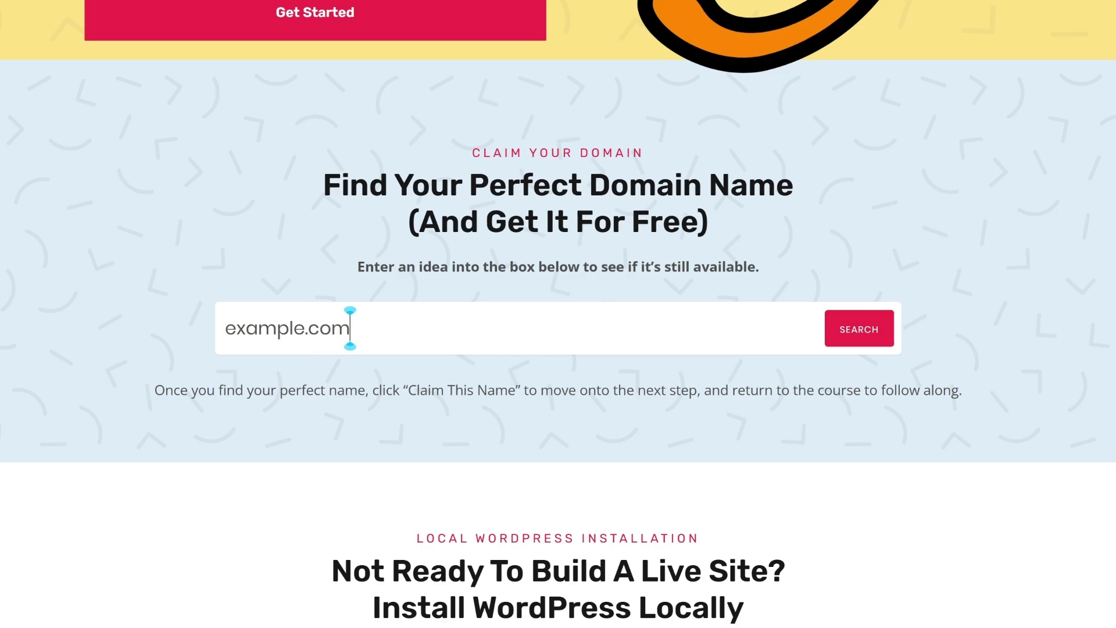
pyautogui.click(836, 345)
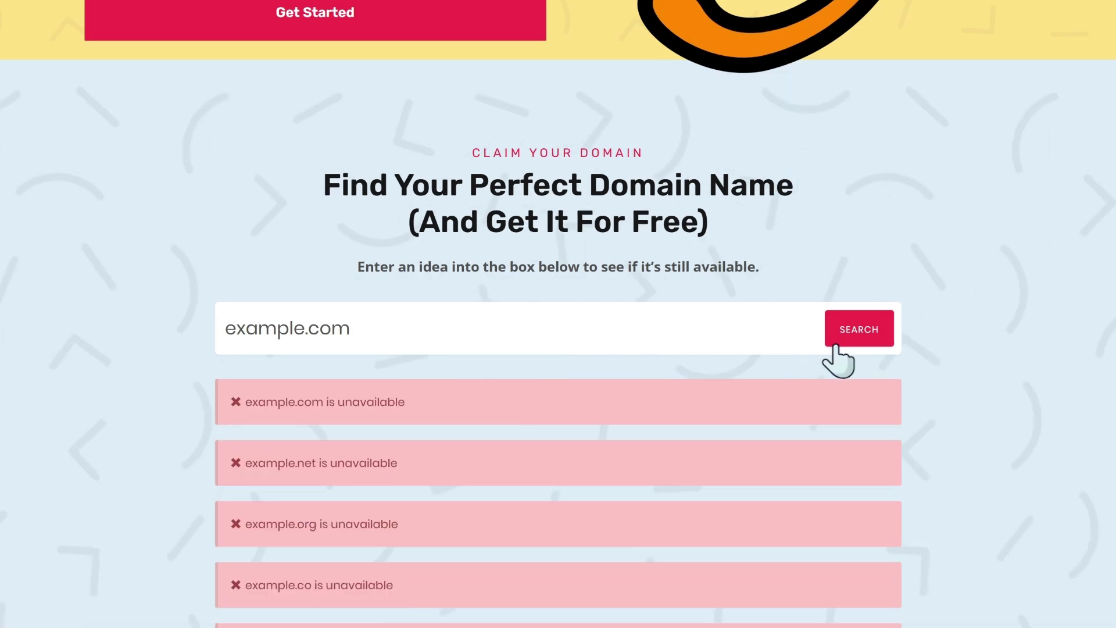
pyautogui.scroll(-4, 983, 387)
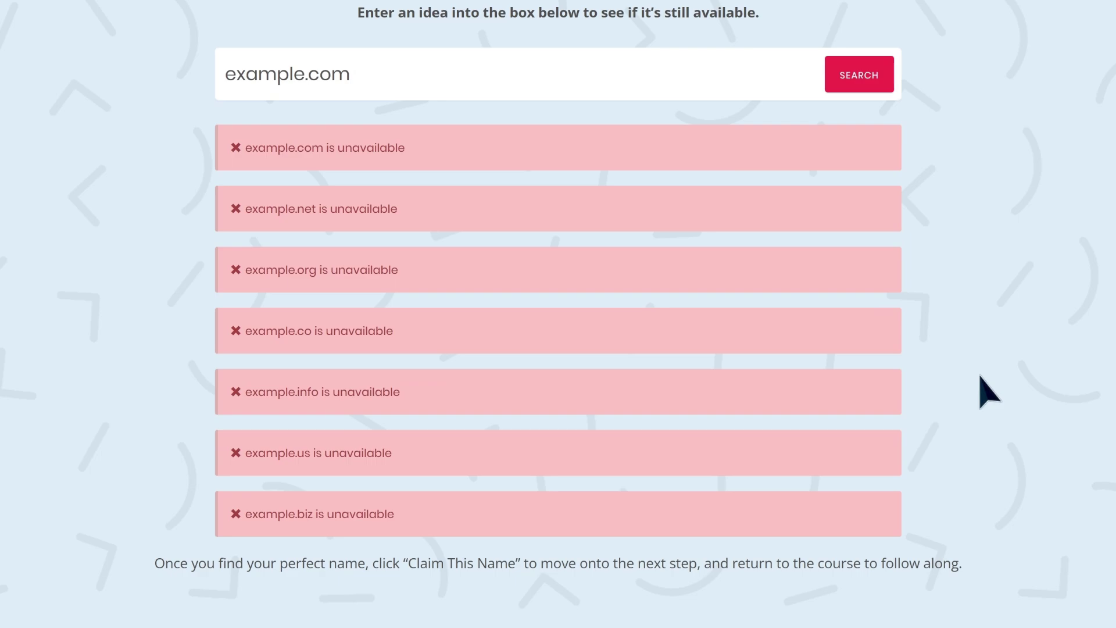
pyautogui.scroll(4, 987, 386)
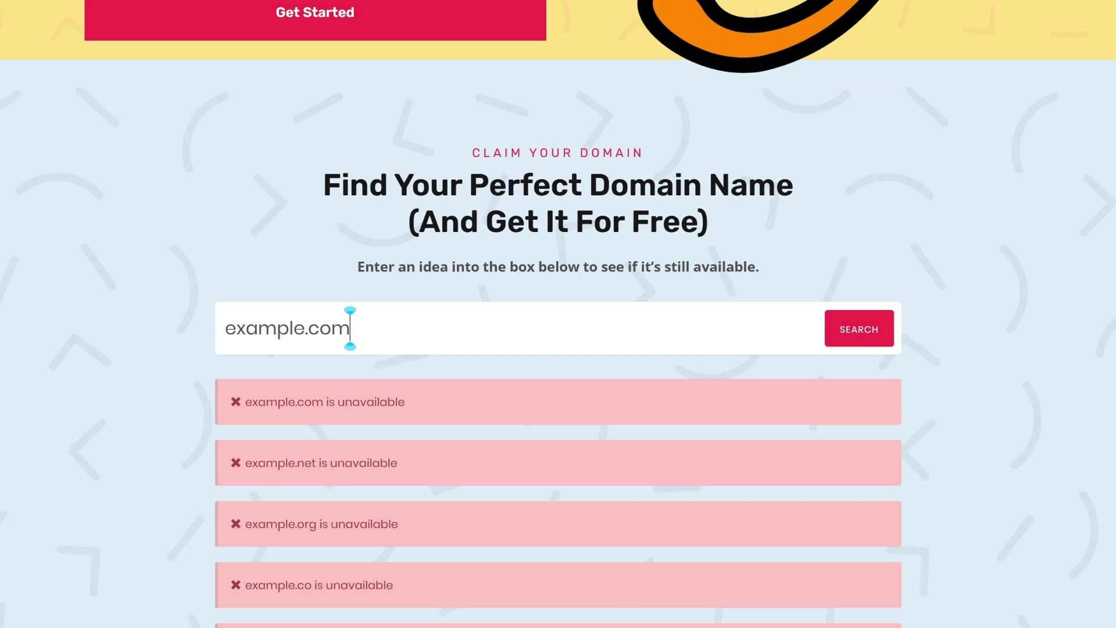
# Step: Search gigapresstestsite1.com instead and find .com, .net, .co, .info and .us available
pyautogui.moveTo(350, 328); pyautogui.dragTo(225, 328)
pyautogui.write('gigapr')
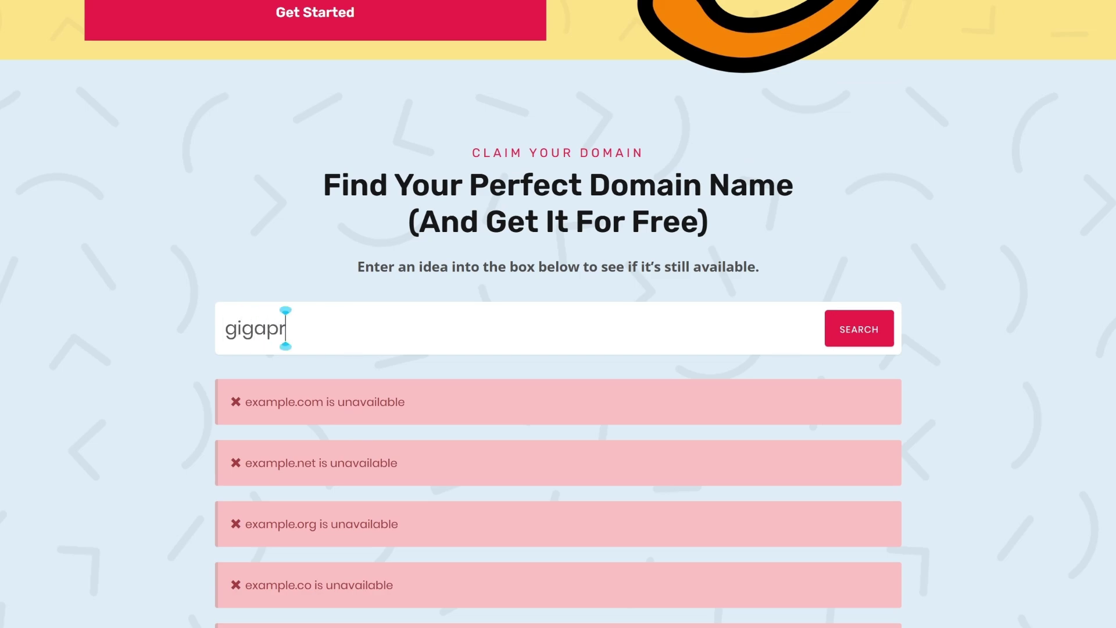
pyautogui.write('esstestsite1.com')
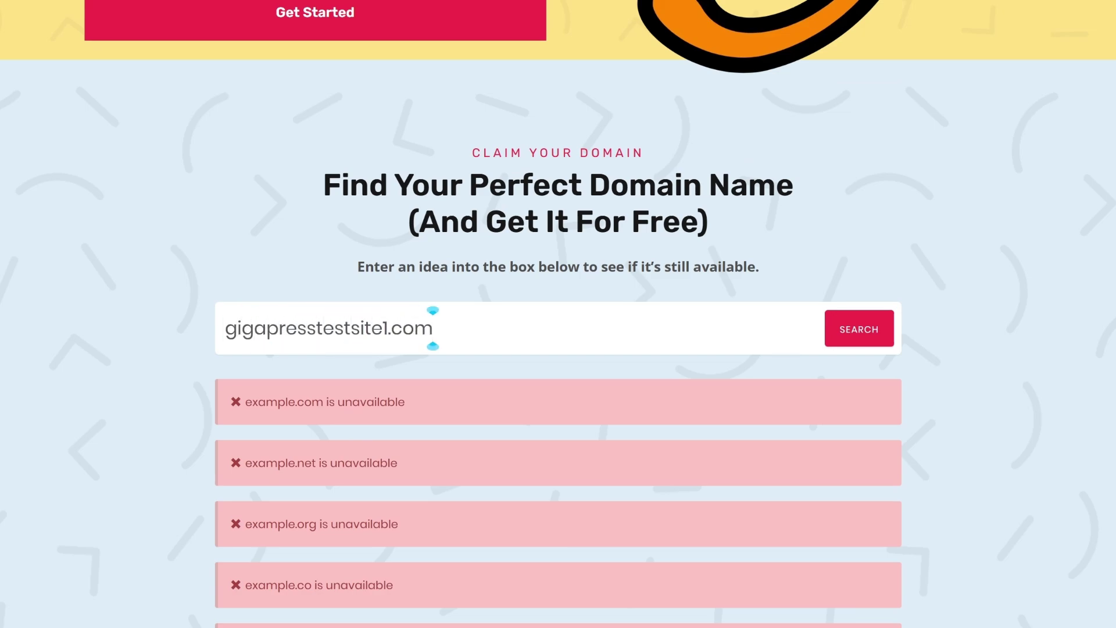
pyautogui.click(878, 338)
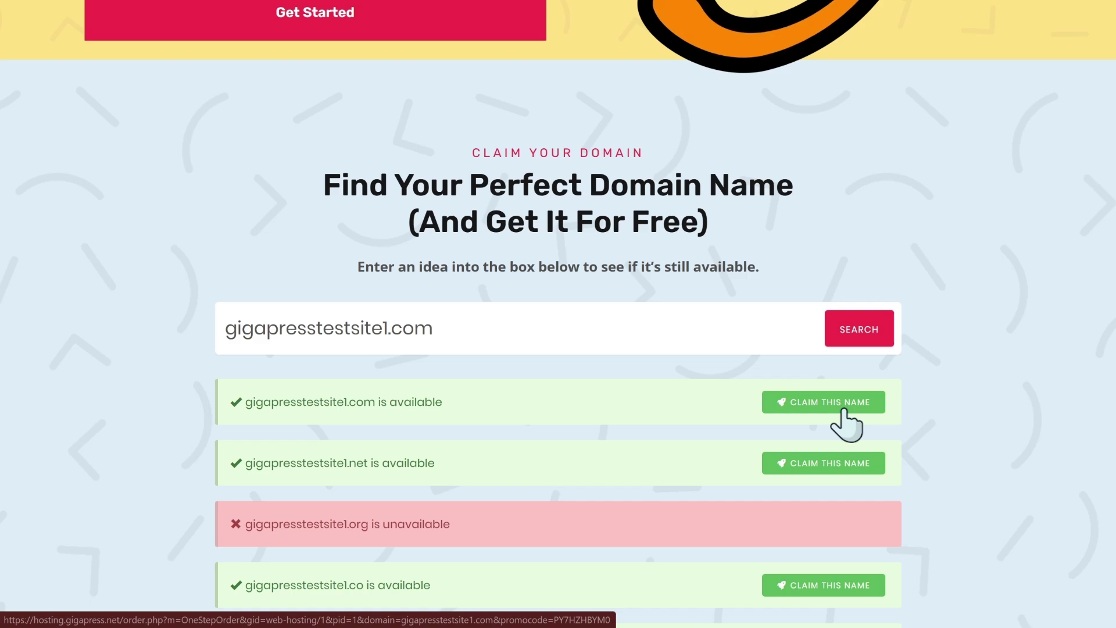
pyautogui.scroll(-2, 843, 410)
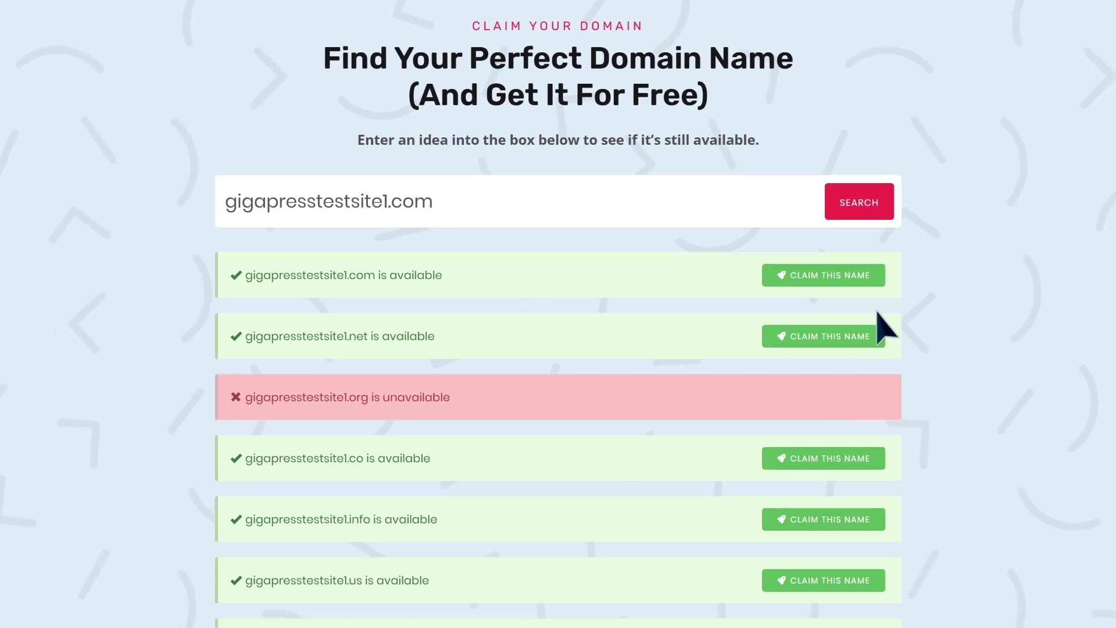
# Step: Claim gigapresstestsite1.com and review the annual Starter WordPress Hosting order with its $107.88 discount
pyautogui.click(859, 282)
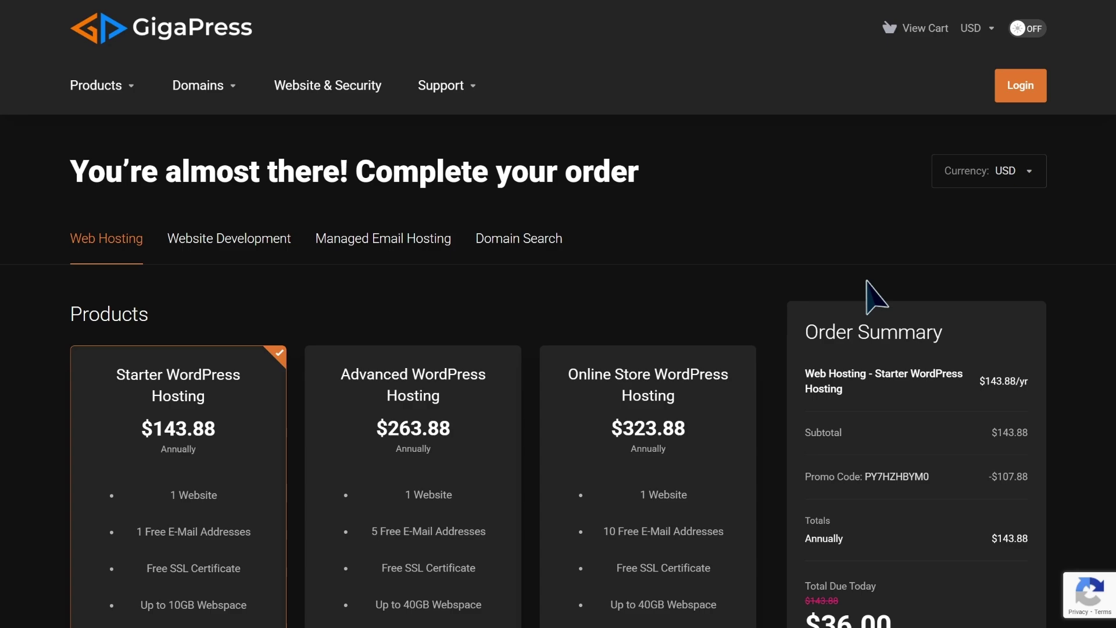
pyautogui.scroll(-4, 870, 290)
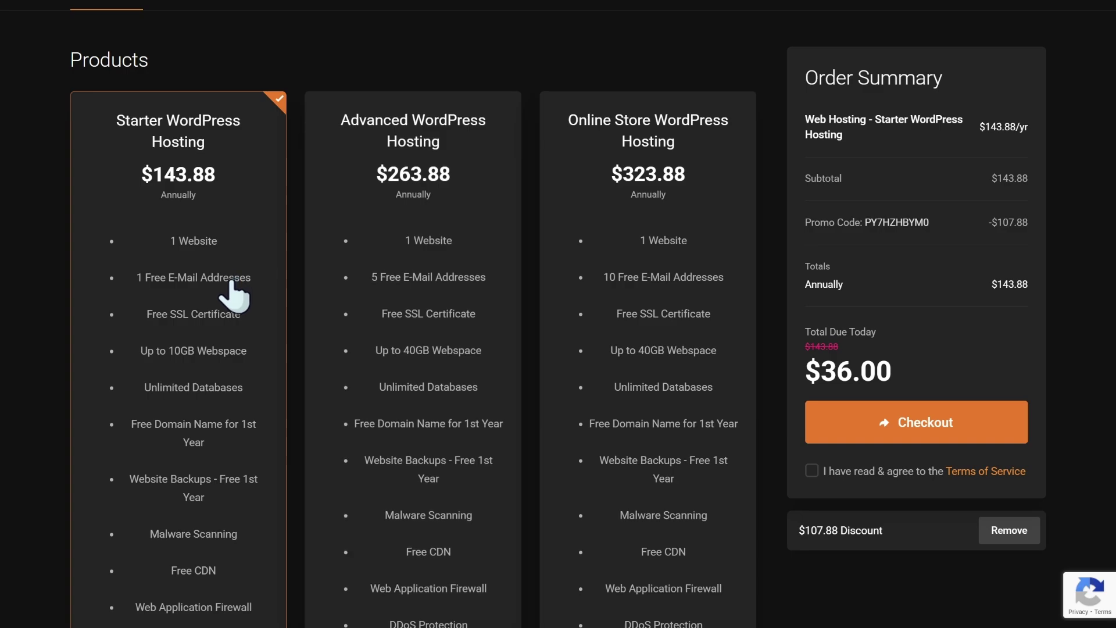
pyautogui.scroll(-2, 236, 294)
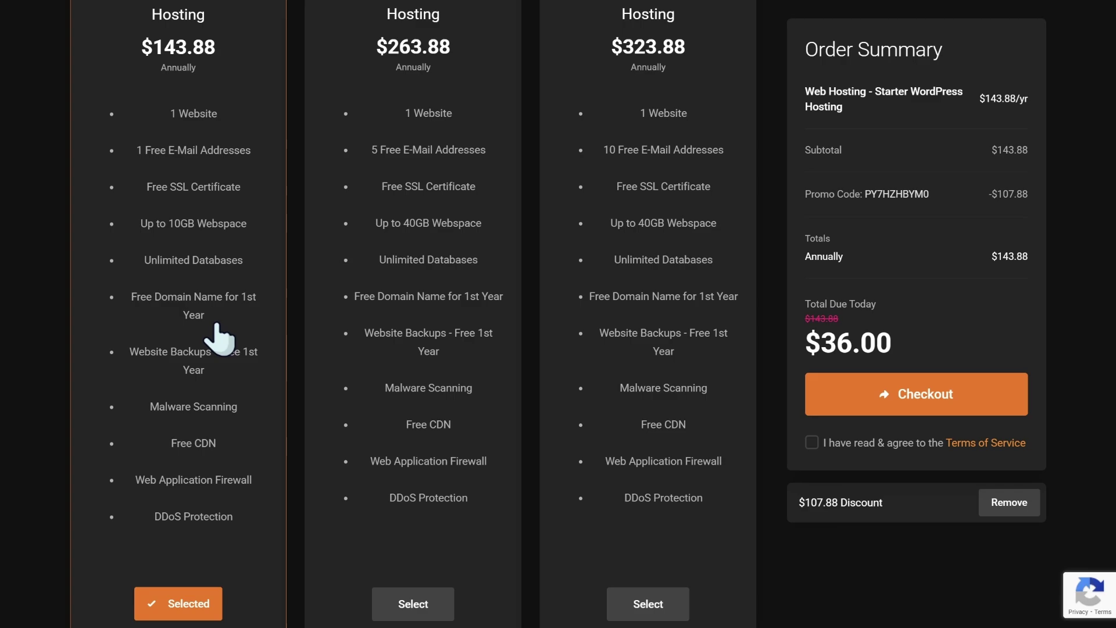
pyautogui.scroll(-6, 216, 327)
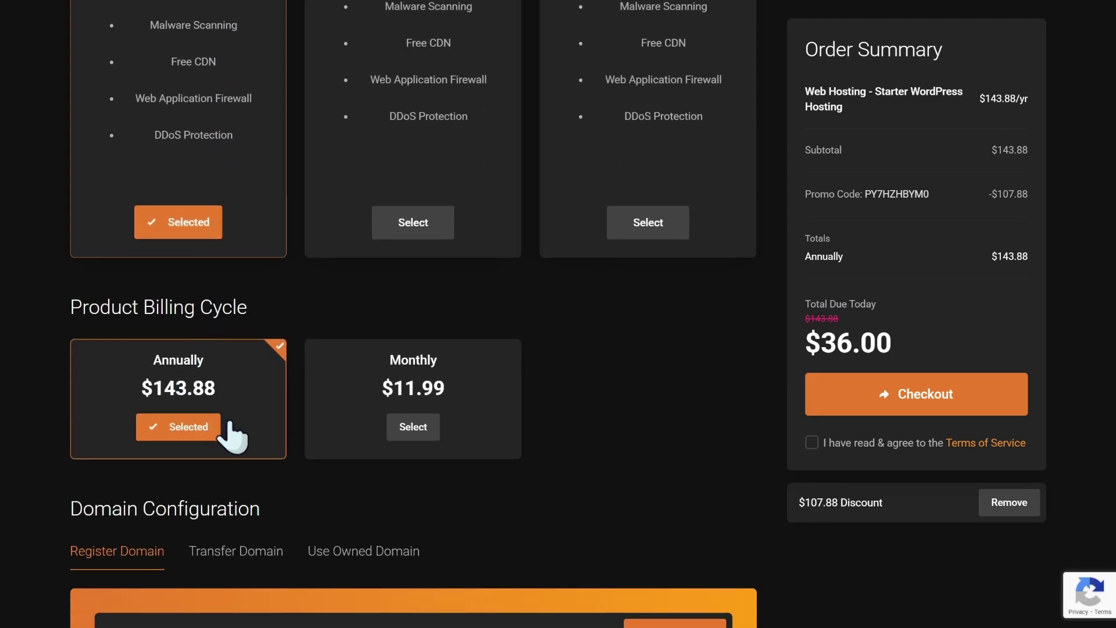
pyautogui.moveTo(1029, 194); pyautogui.dragTo(988, 198)
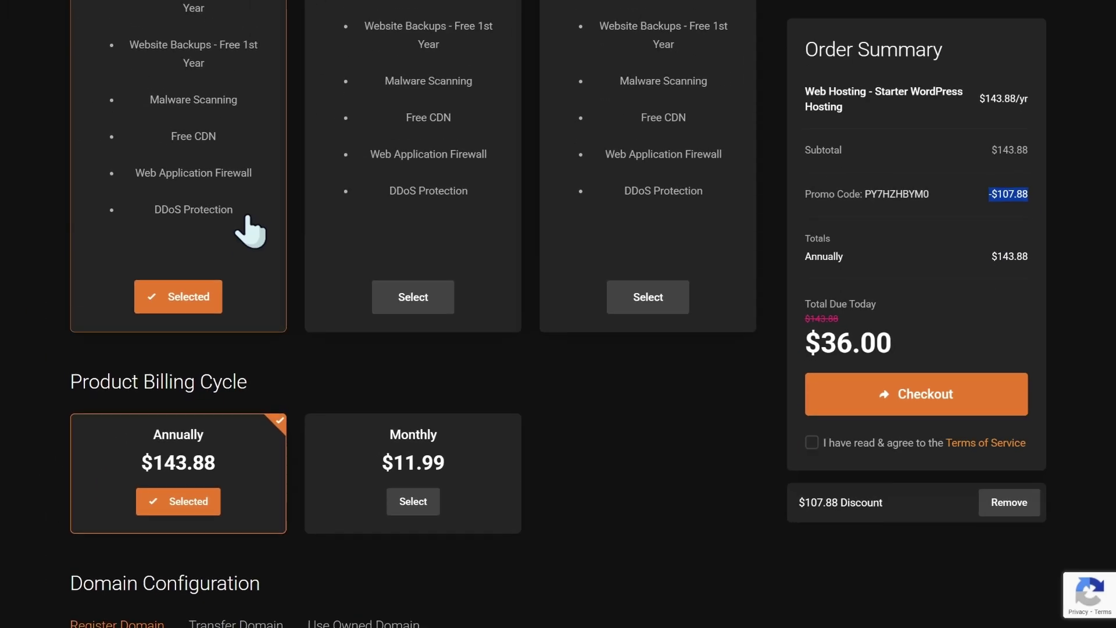
pyautogui.scroll(4, 247, 220)
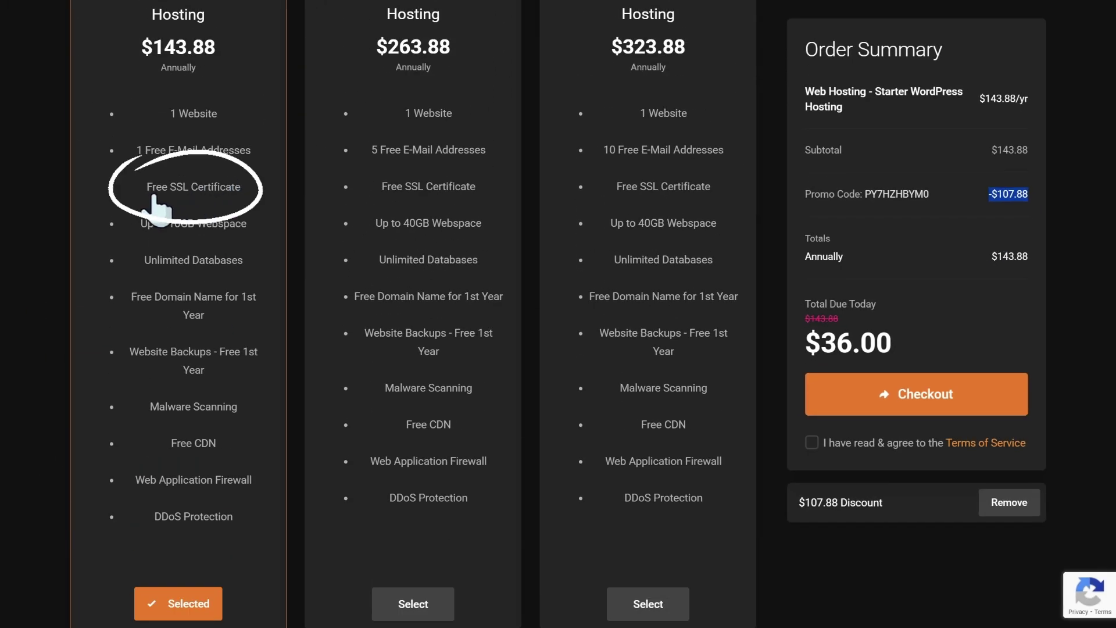
pyautogui.scroll(-14, 227, 205)
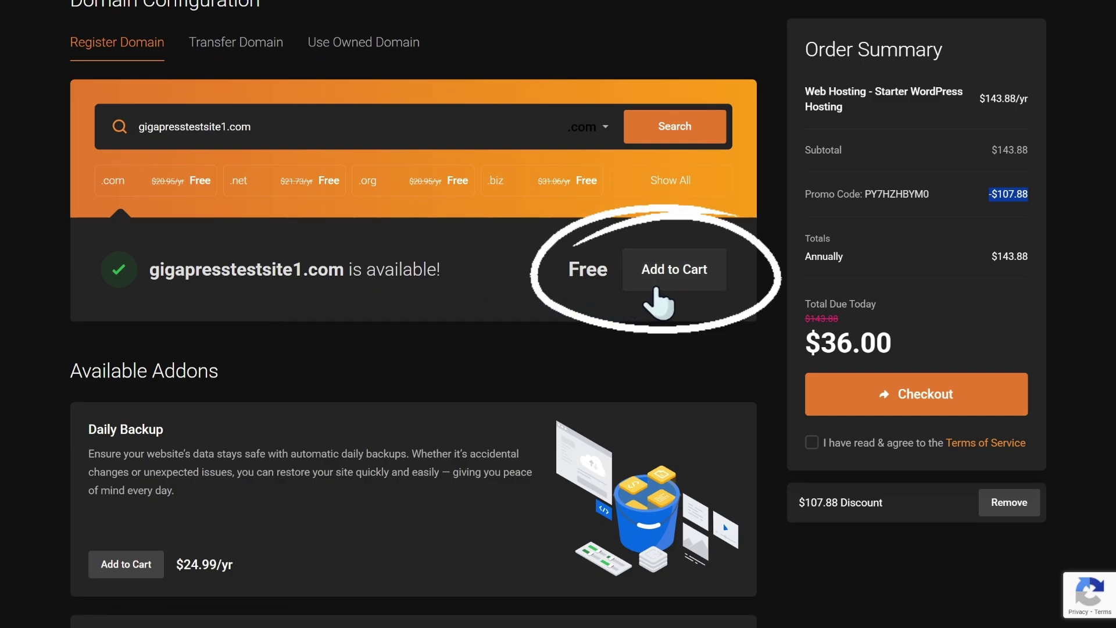
# Step: Add the free gigapresstestsite1.com domain plus ID Protection at $11.99/yr, bringing the total to $47.99
pyautogui.click(657, 289)
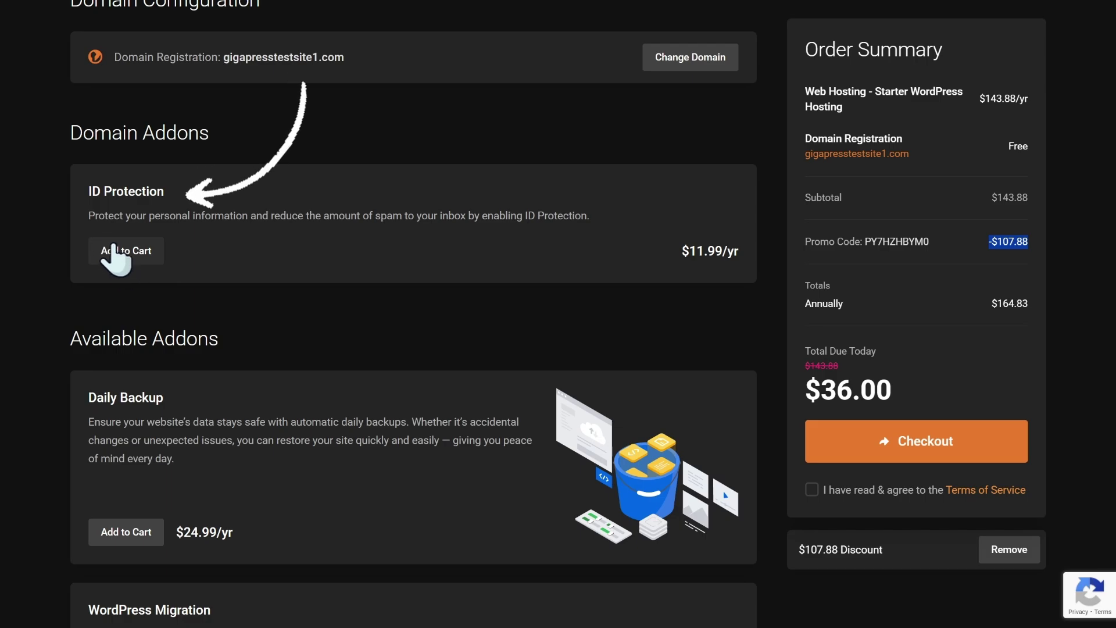
pyautogui.click(87, 195)
pyautogui.moveTo(112, 194); pyautogui.dragTo(168, 196)
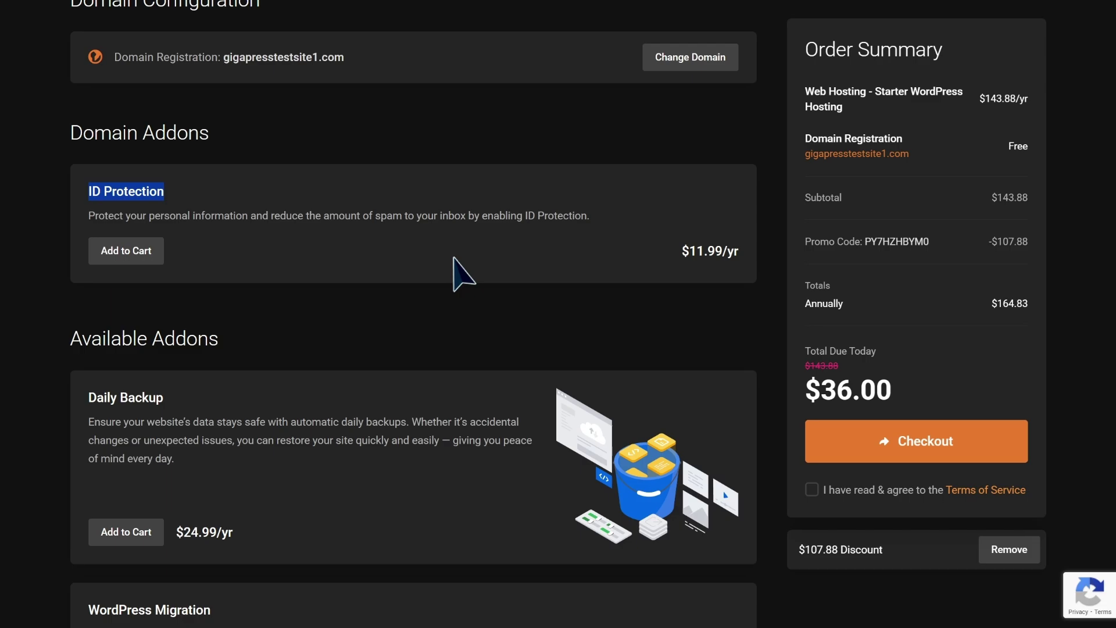
pyautogui.click(454, 258)
pyautogui.moveTo(88, 216); pyautogui.dragTo(590, 229)
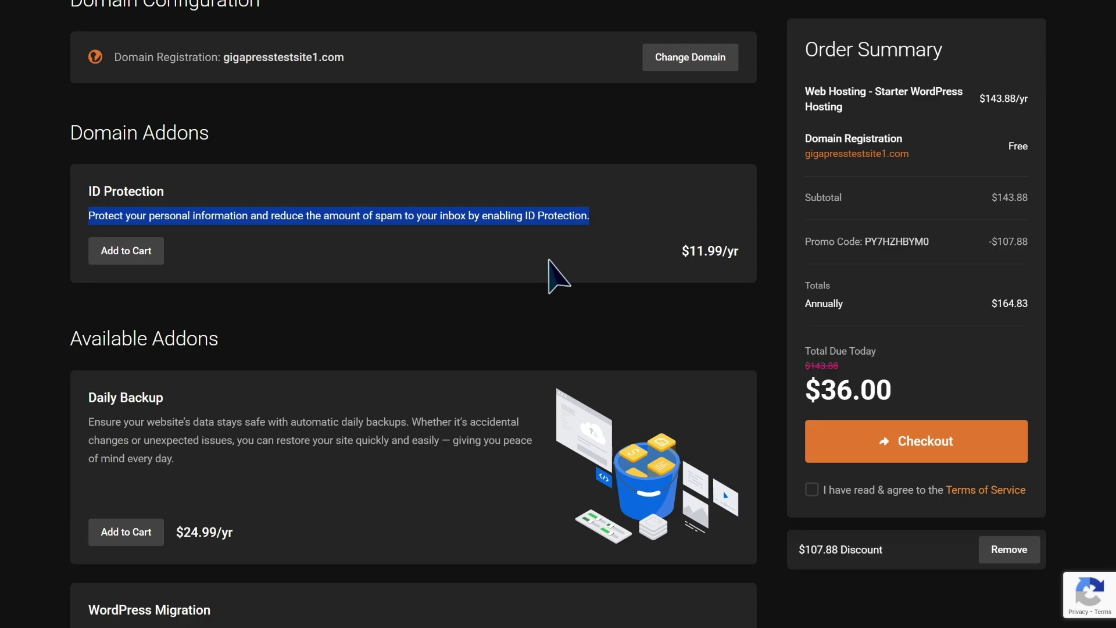
pyautogui.click(549, 263)
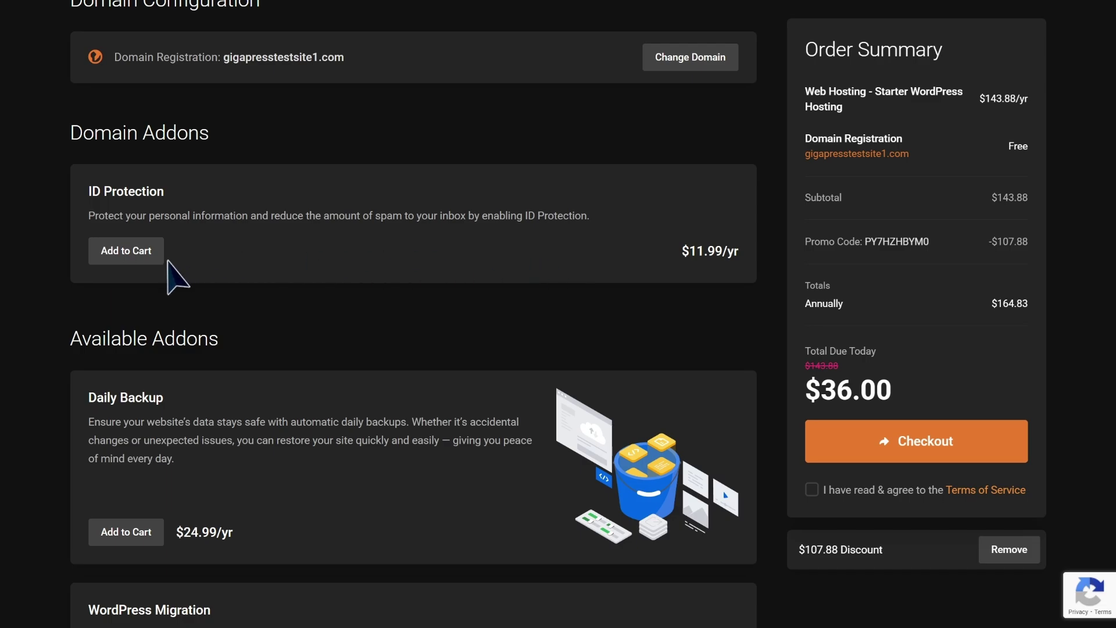
pyautogui.click(141, 261)
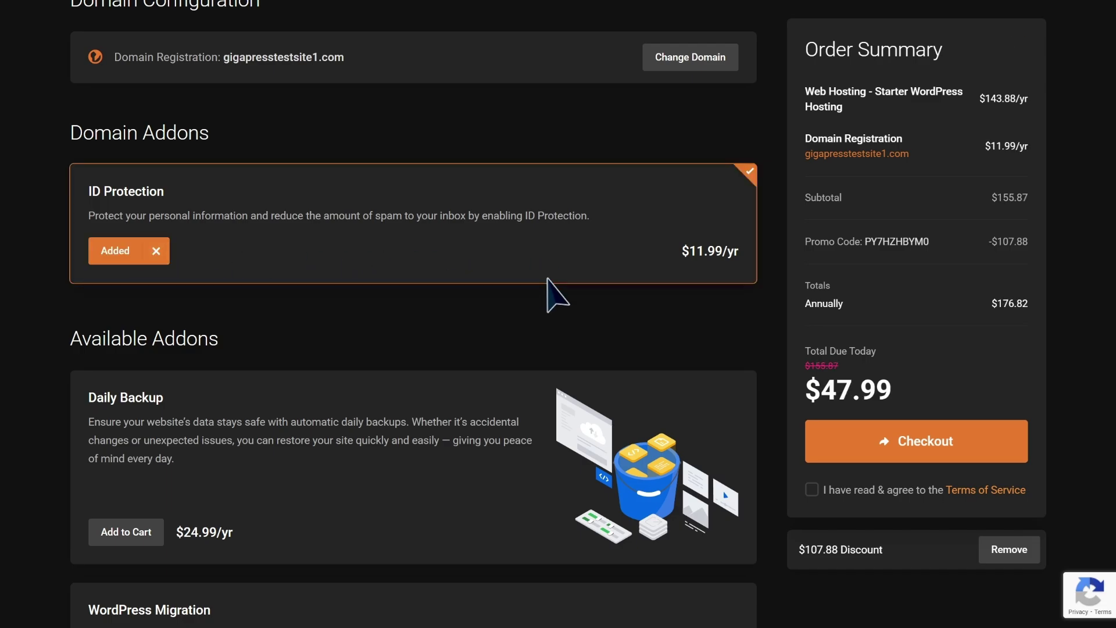
pyautogui.scroll(-12, 548, 289)
# Step: Enter the account holder's name, e-mail, phone number and company 'Demo Company Name'
pyautogui.scroll(-2, 548, 284)
pyautogui.write('Bradley')
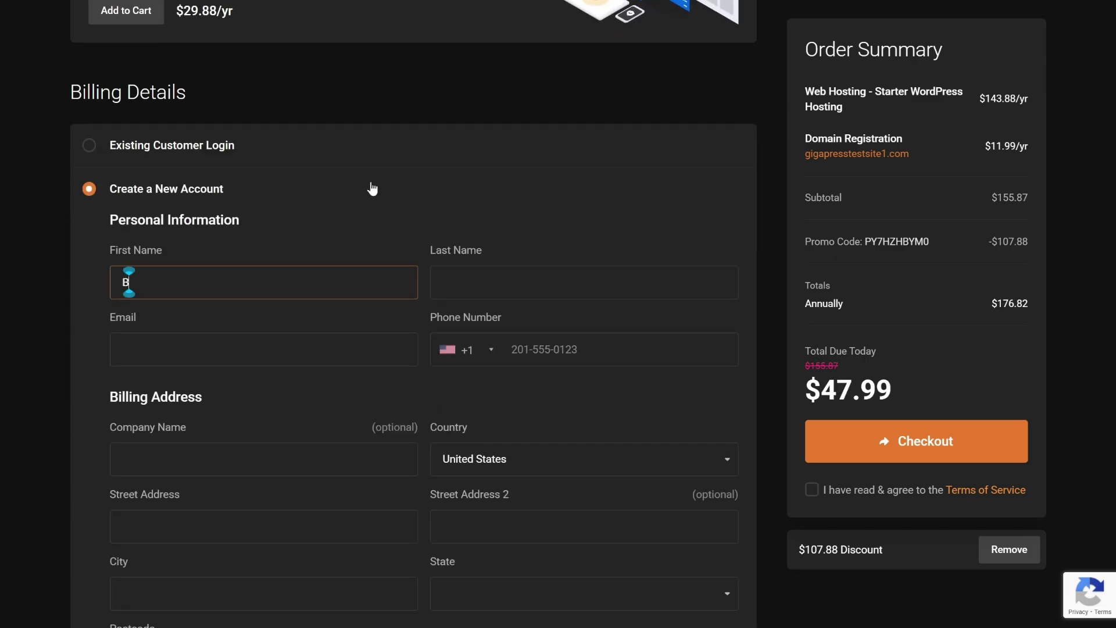
pyautogui.press('Tab')
pyautogui.write('M')
pyautogui.press('Tab')
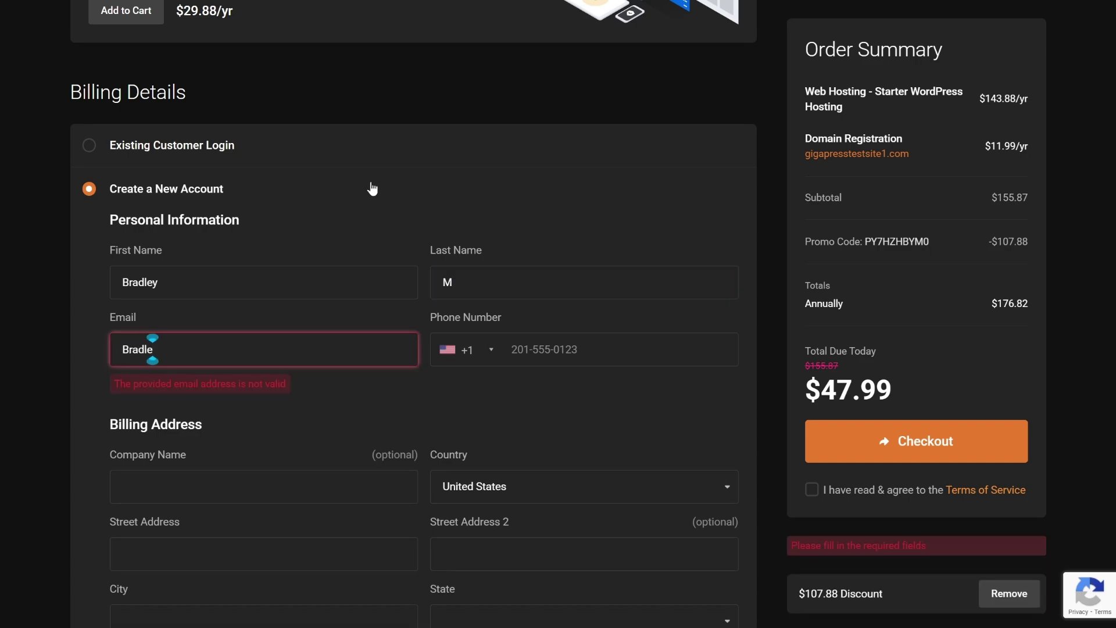
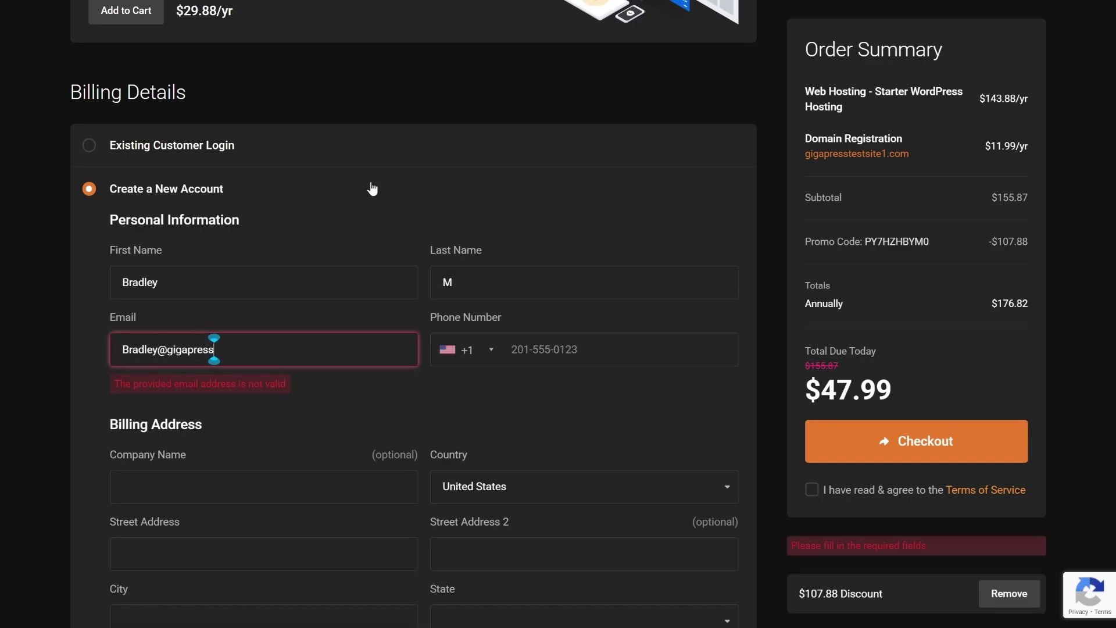
pyautogui.press('Tab')
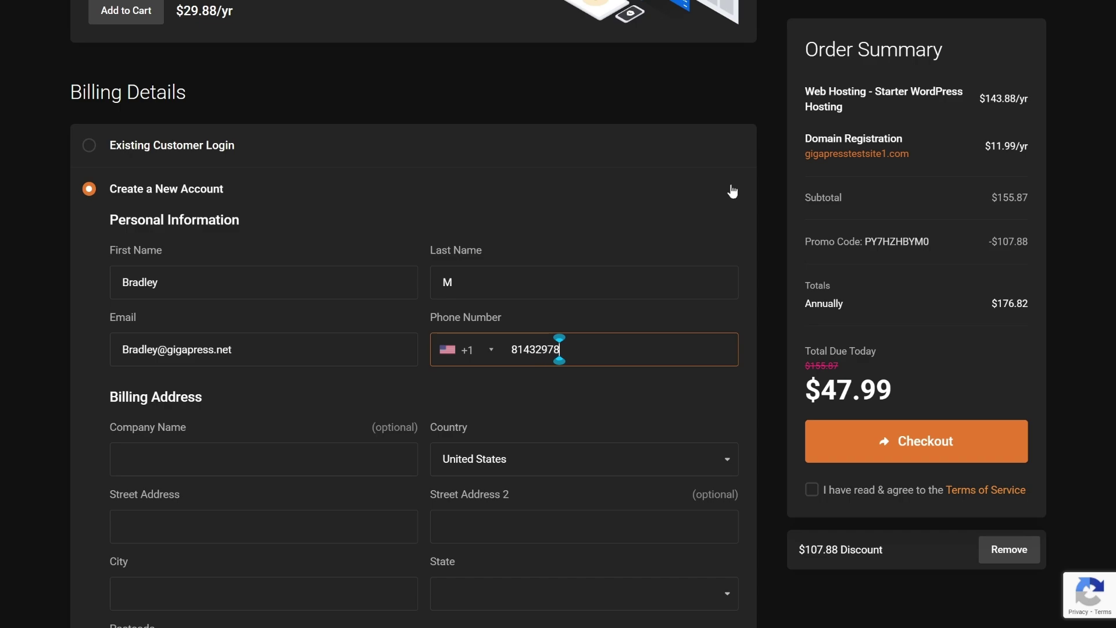
pyautogui.scroll(-4, 732, 192)
pyautogui.press('Tab')
pyautogui.write('Demo Comp')
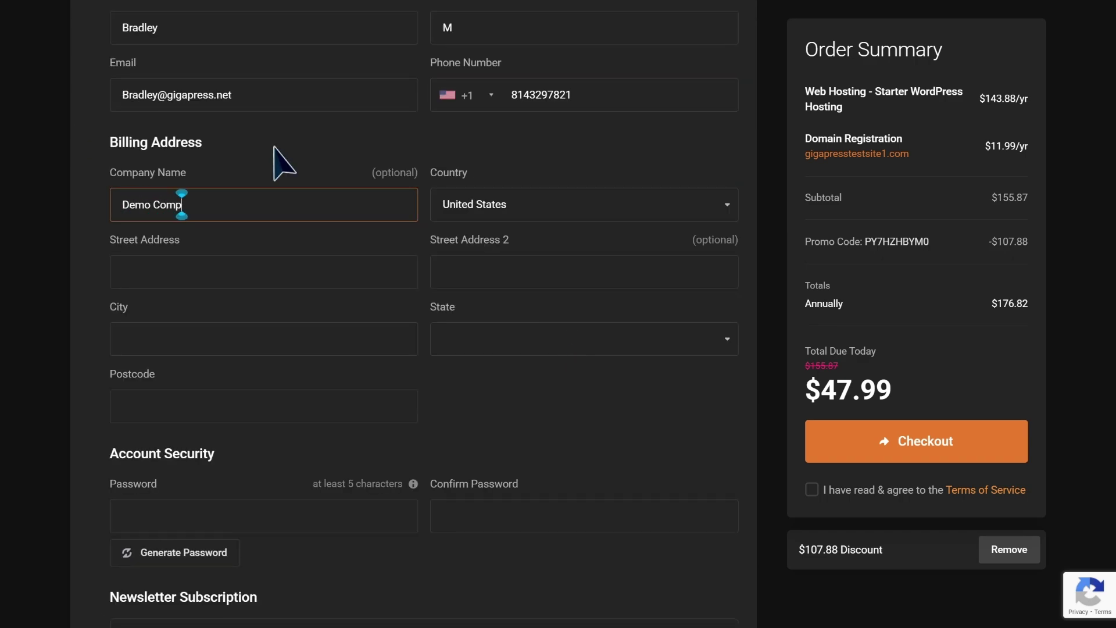
pyautogui.write('any Name')
# Step: Complete the billing address with United States as country, plus city, state and postcode
pyautogui.click(534, 210)
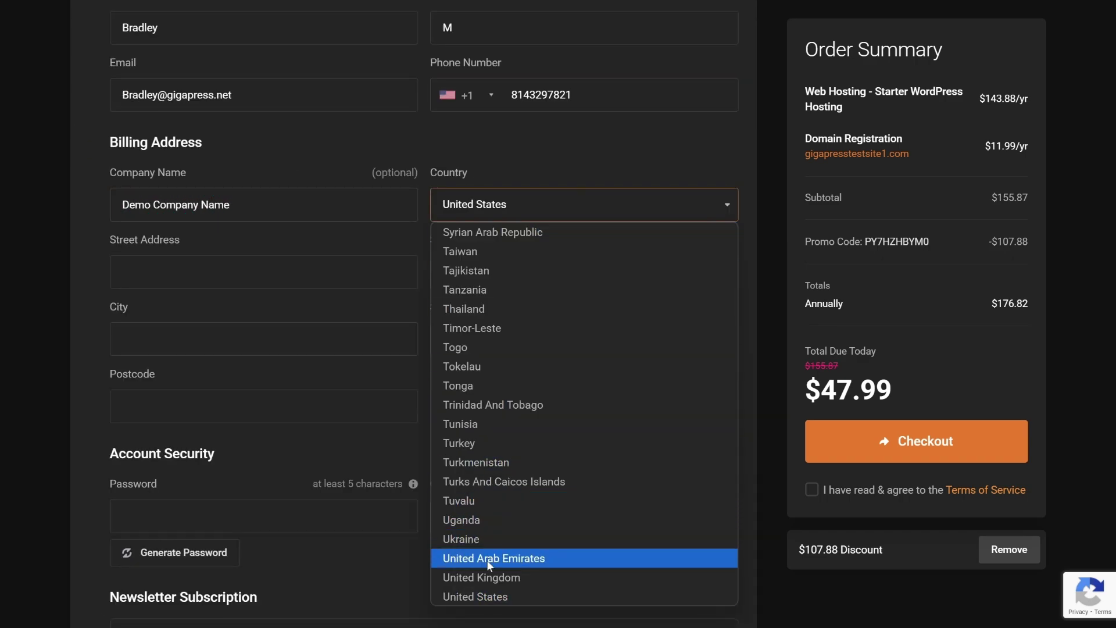
pyautogui.click(490, 598)
pyautogui.click(139, 339)
pyautogui.write('Deepfi')
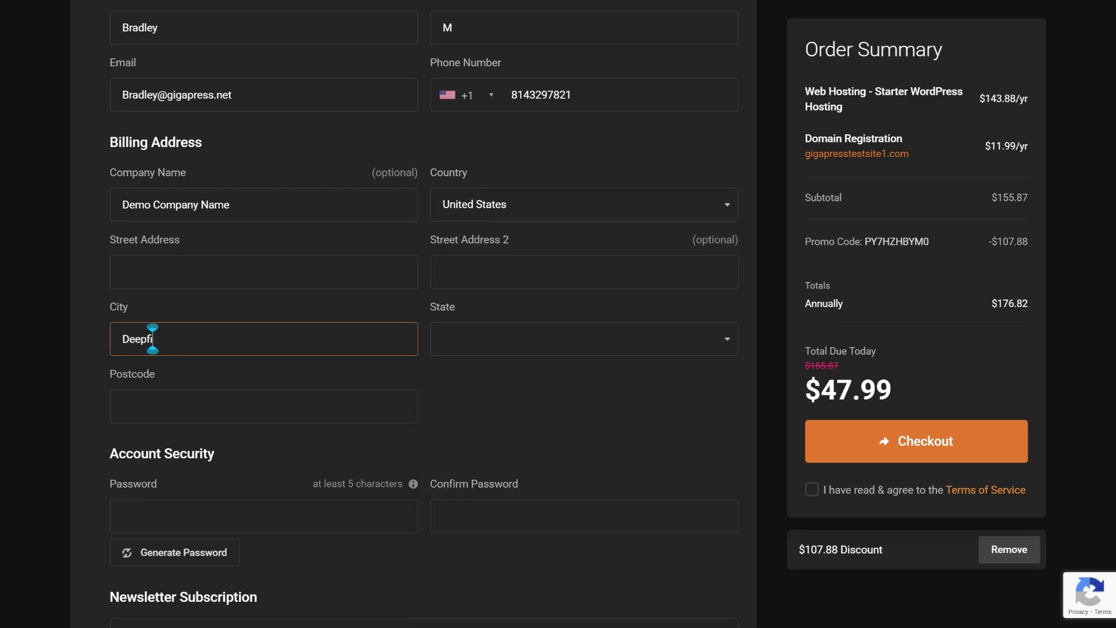
pyautogui.write('eld Beach')
pyautogui.click(590, 343)
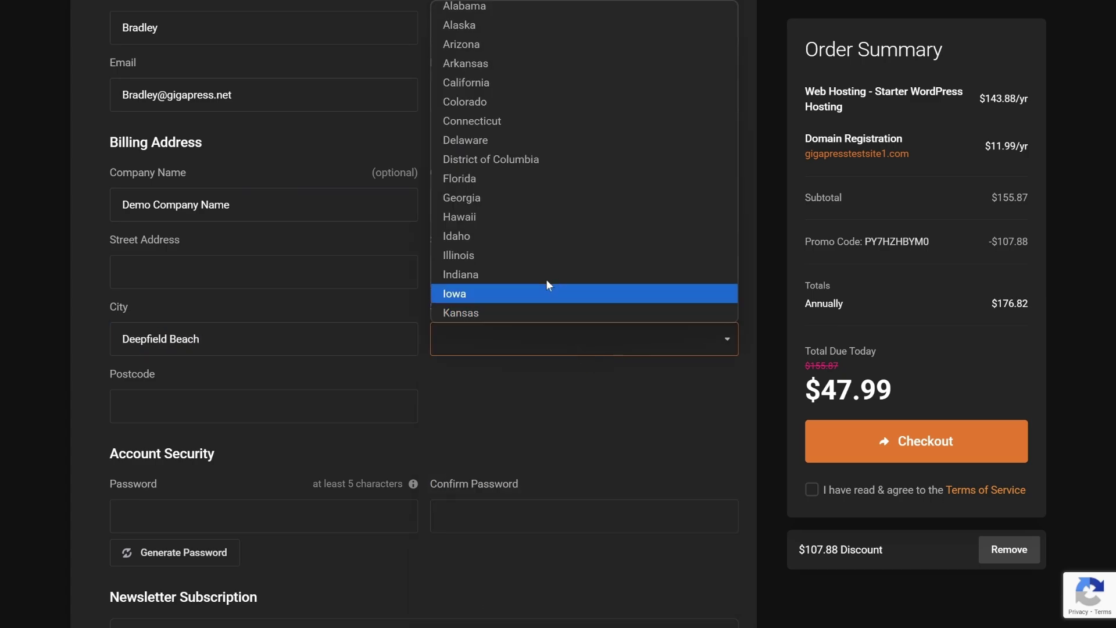
pyautogui.click(511, 179)
pyautogui.click(140, 406)
pyautogui.write('3342')
pyautogui.scroll(-4, 613, 366)
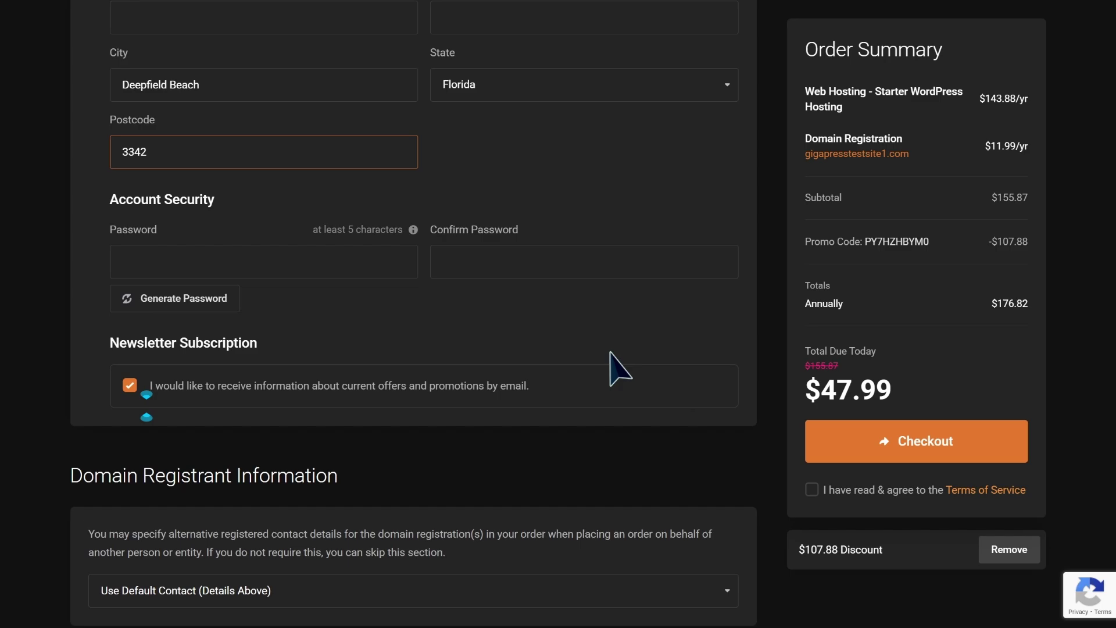
# Step: Generate a random account password and insert it into the form
pyautogui.click(177, 299)
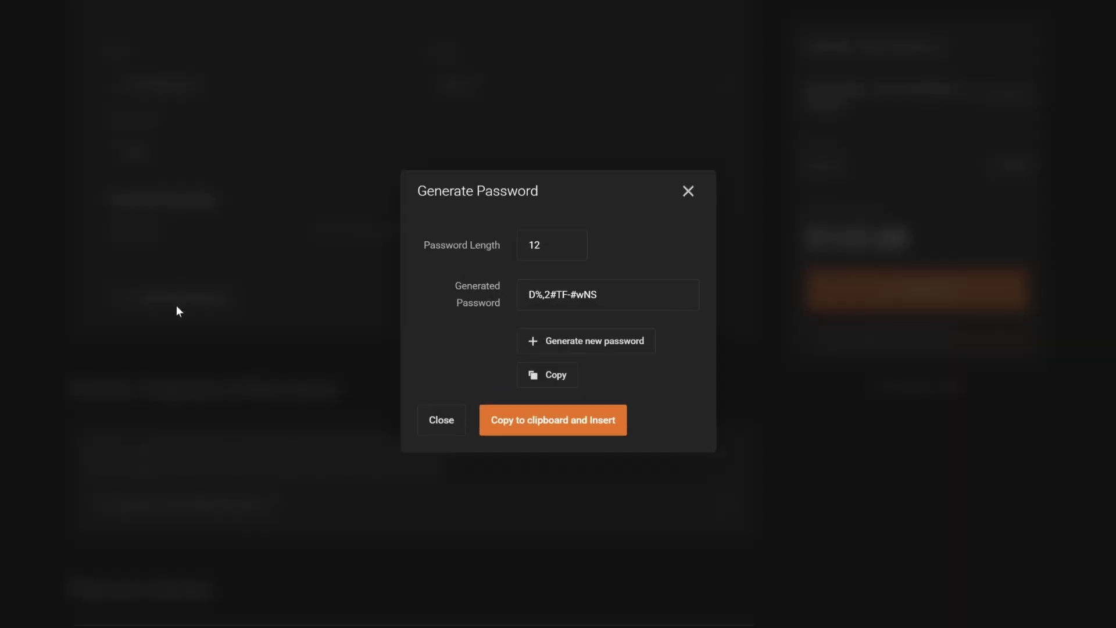
pyautogui.click(530, 426)
pyautogui.scroll(-5, 531, 424)
# Step: Enter the card number, expiry date and security code, accept the Terms of Service, and check out
pyautogui.click(140, 410)
pyautogui.write('4242 4242 4242 4242')
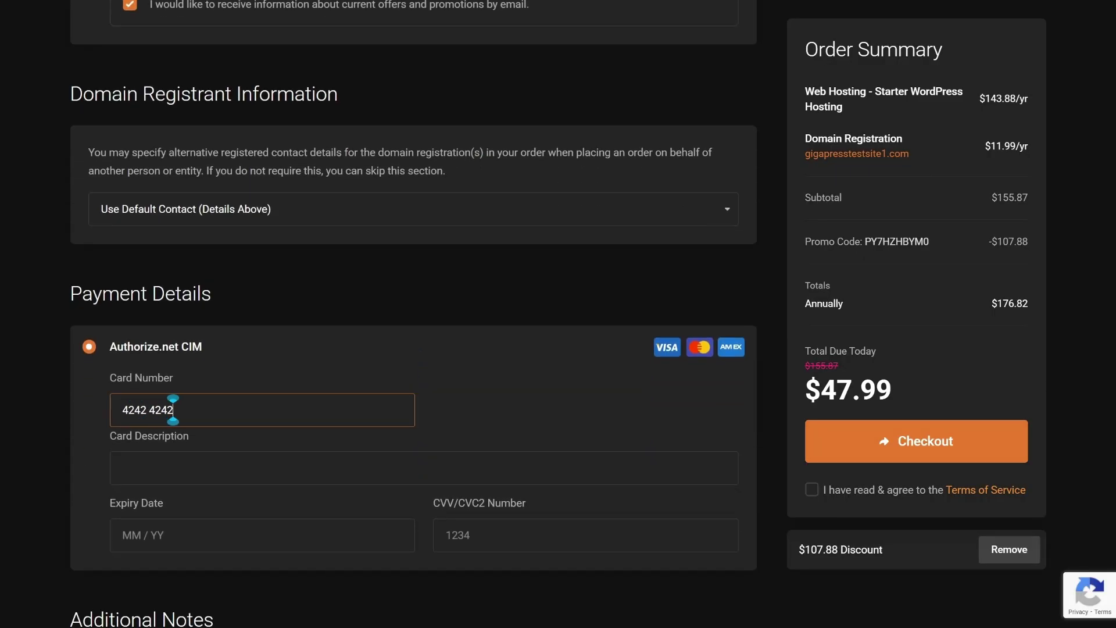
pyautogui.scroll(-2, 262, 410)
pyautogui.click(261, 408)
pyautogui.write('02 / 29')
pyautogui.press('Tab')
pyautogui.write('123')
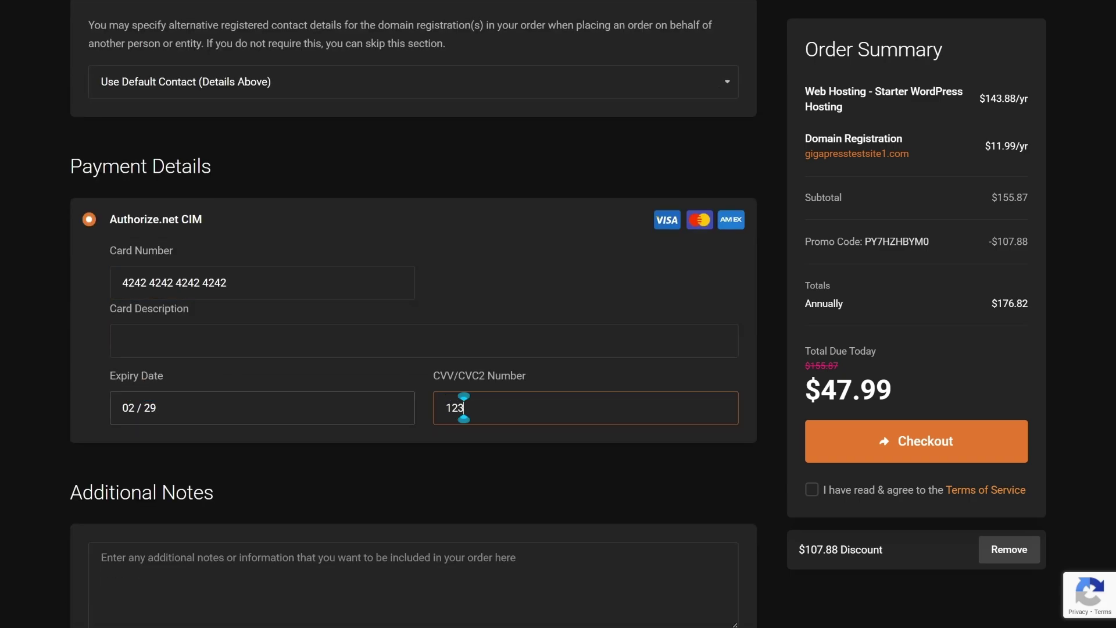
pyautogui.scroll(-2, 936, 300)
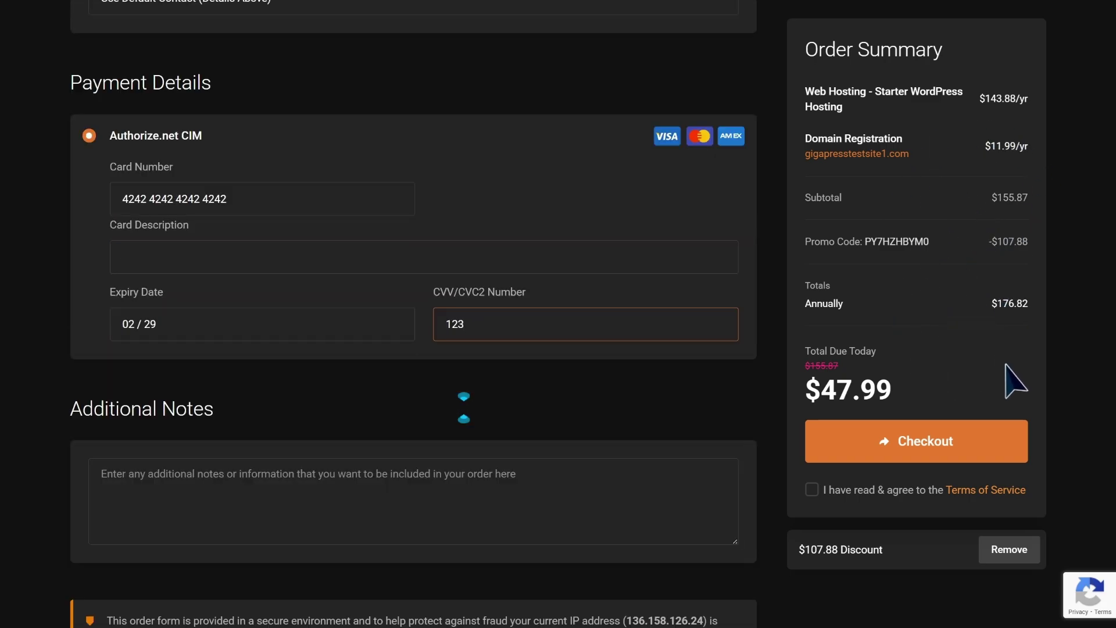
pyautogui.click(1023, 356)
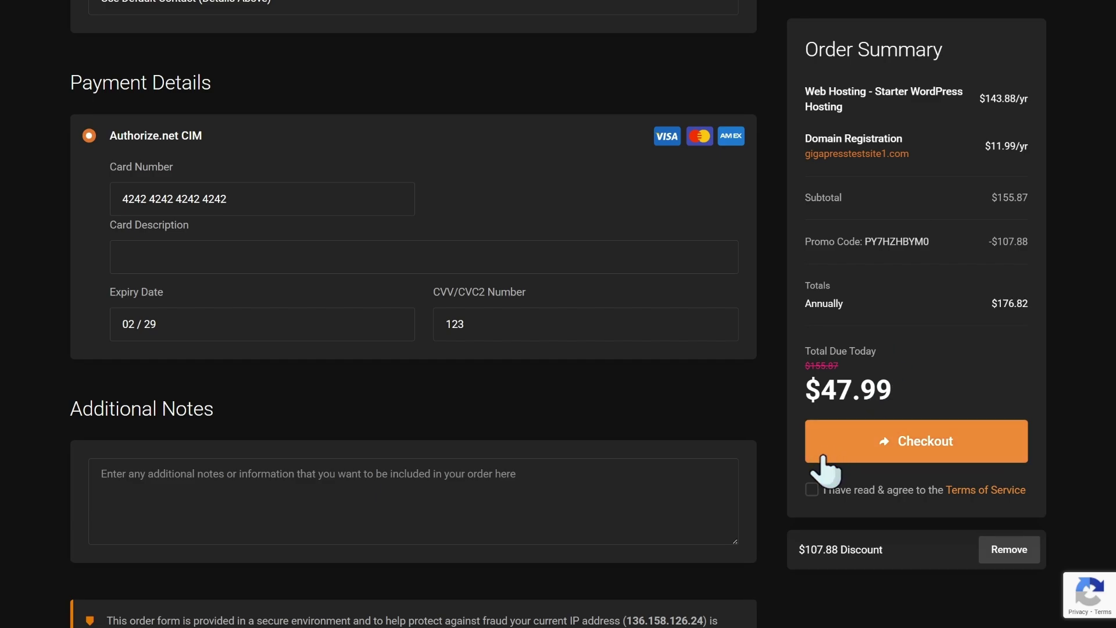
pyautogui.click(811, 490)
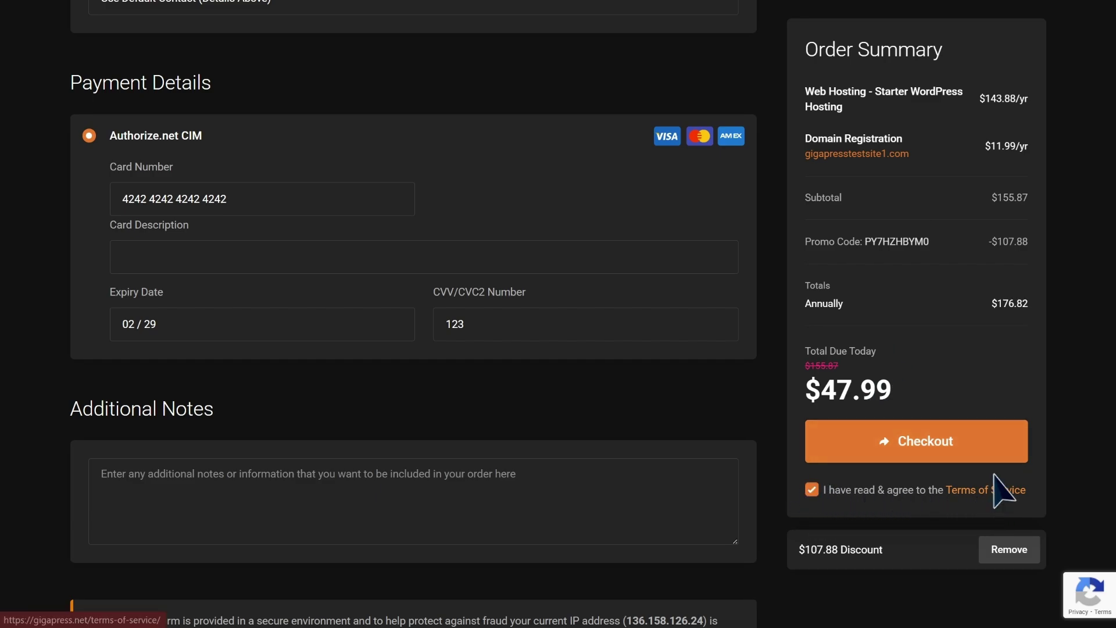
pyautogui.click(995, 453)
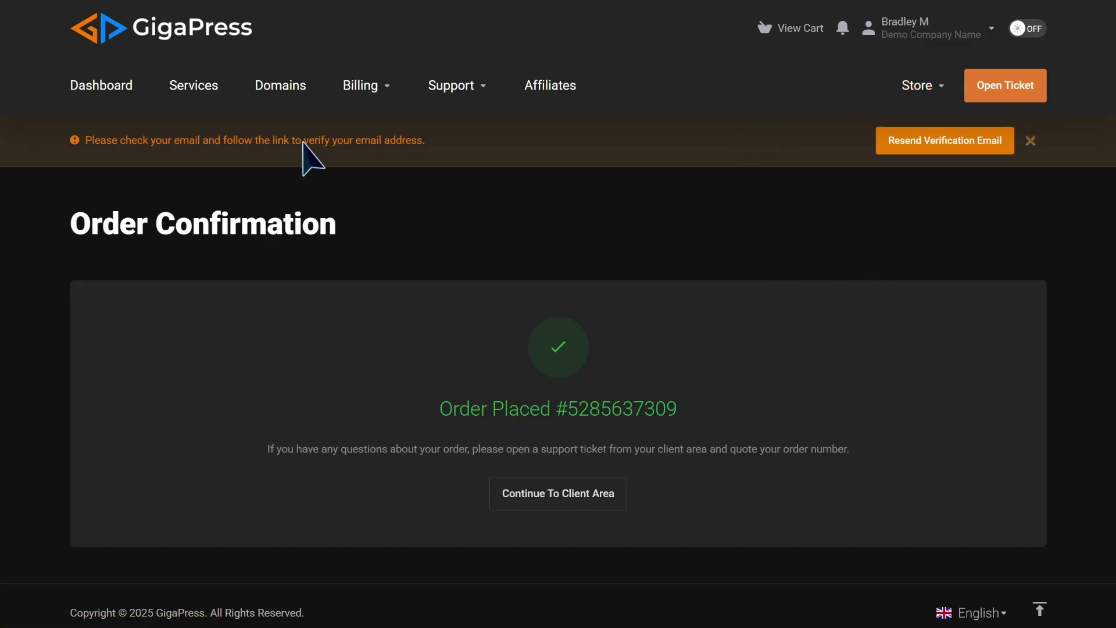
# Step: Follow the 'Verify your email address' link from the GigaPress verification email
pyautogui.moveTo(85, 143); pyautogui.dragTo(422, 156)
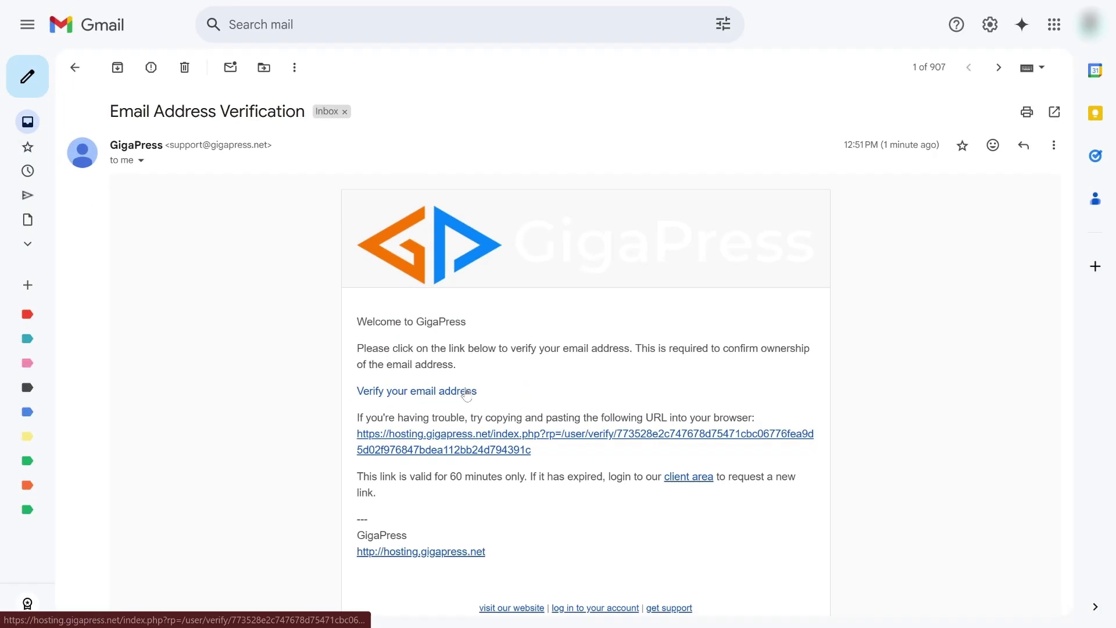
pyautogui.click(467, 393)
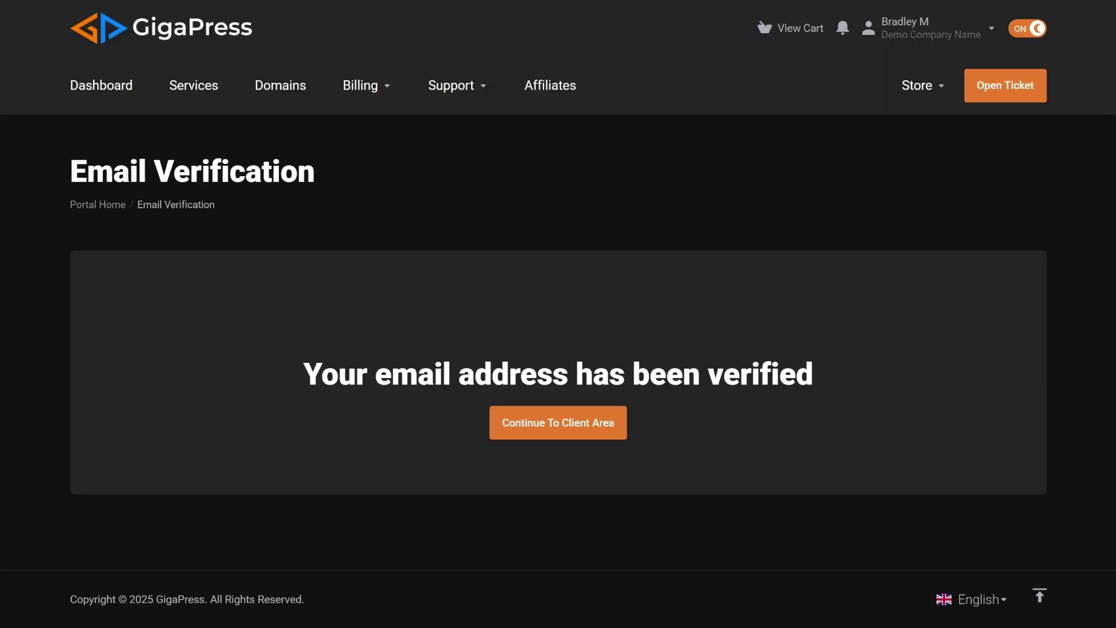
# Step: From the client area, use Login to WordPress - SSO on the Starter WordPress Hosting service
pyautogui.click(590, 436)
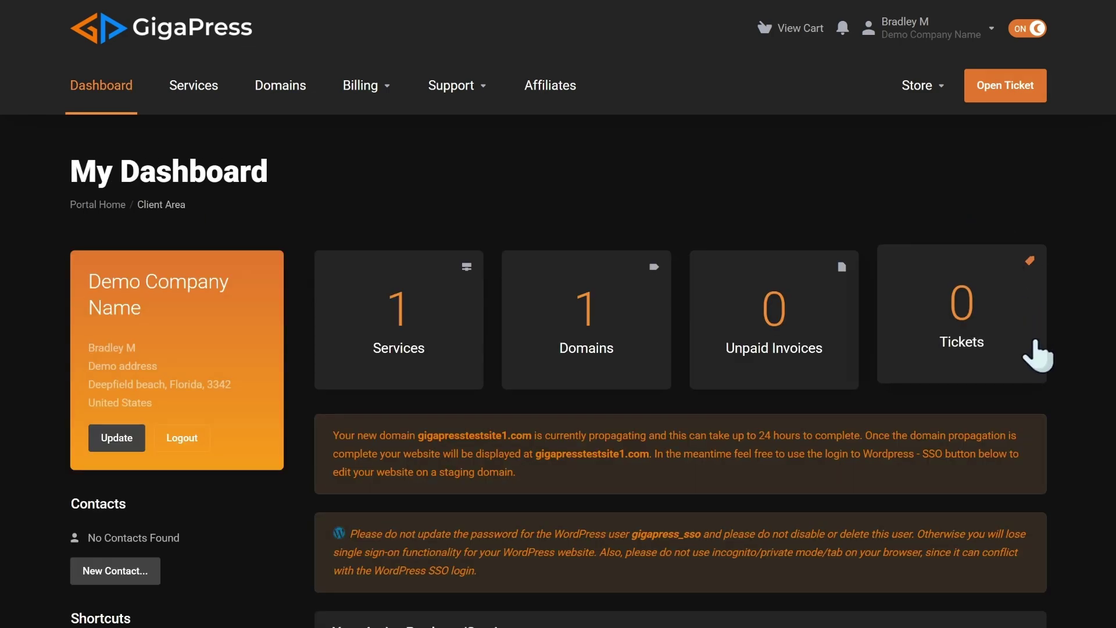
pyautogui.scroll(-5, 1039, 390)
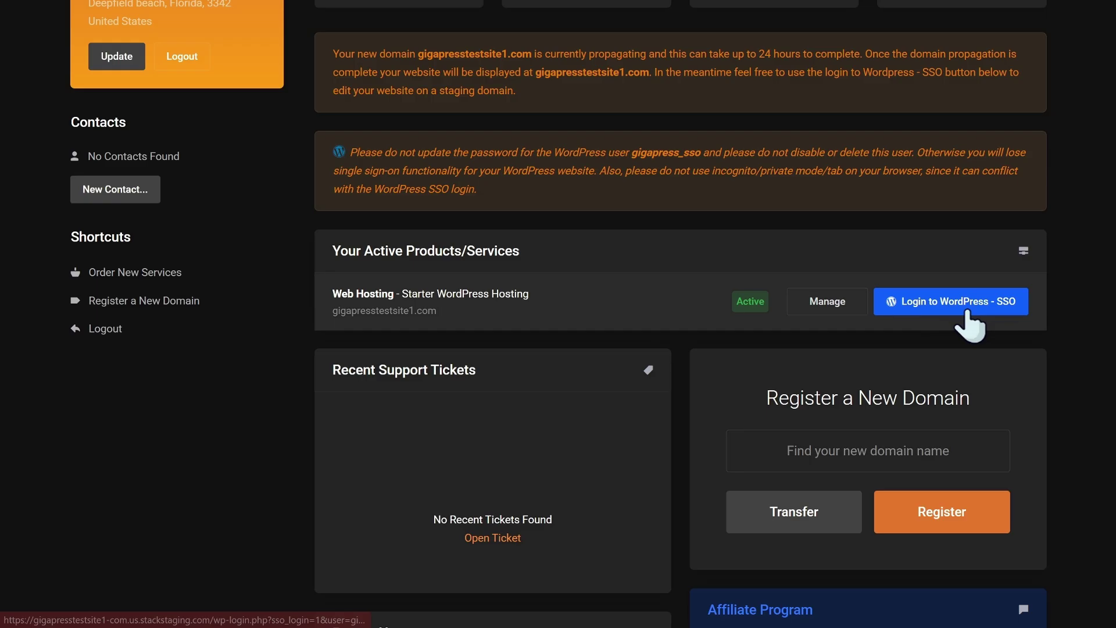
pyautogui.click(967, 313)
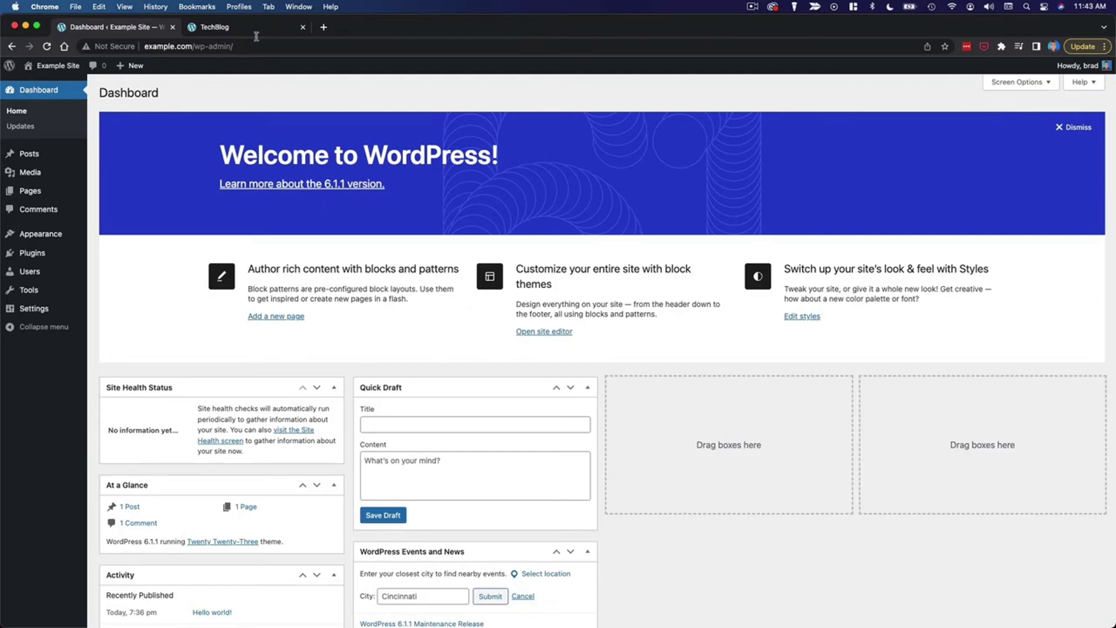
# Step: Switch to the TechBlog tab and open its Dashboard from the admin bar menu
pyautogui.click(257, 31)
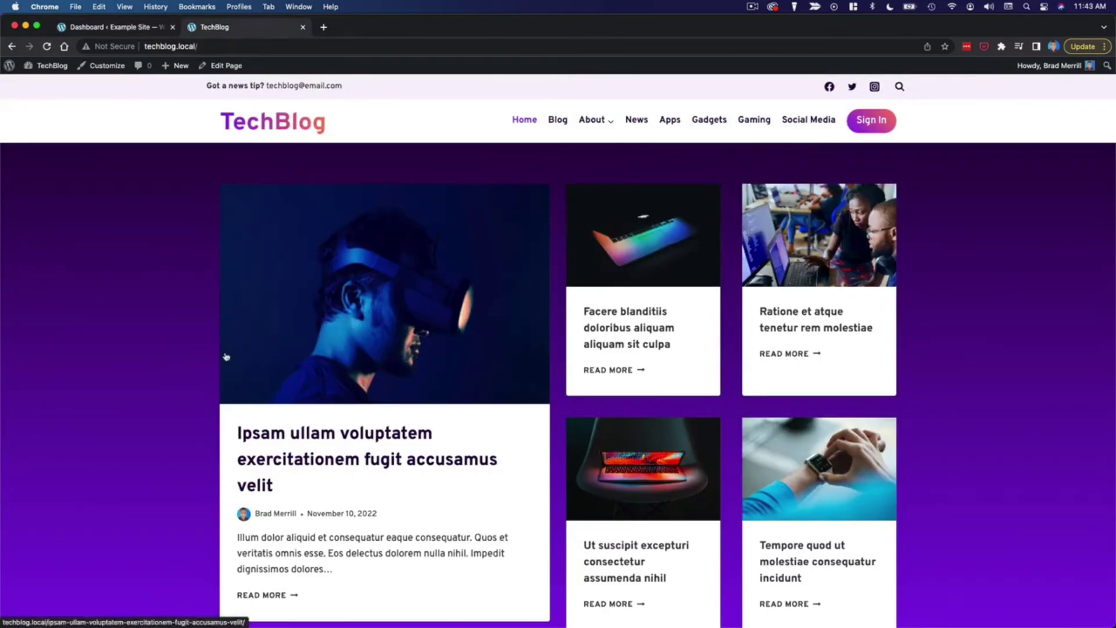
pyautogui.moveTo(50, 66)
pyautogui.click(58, 88)
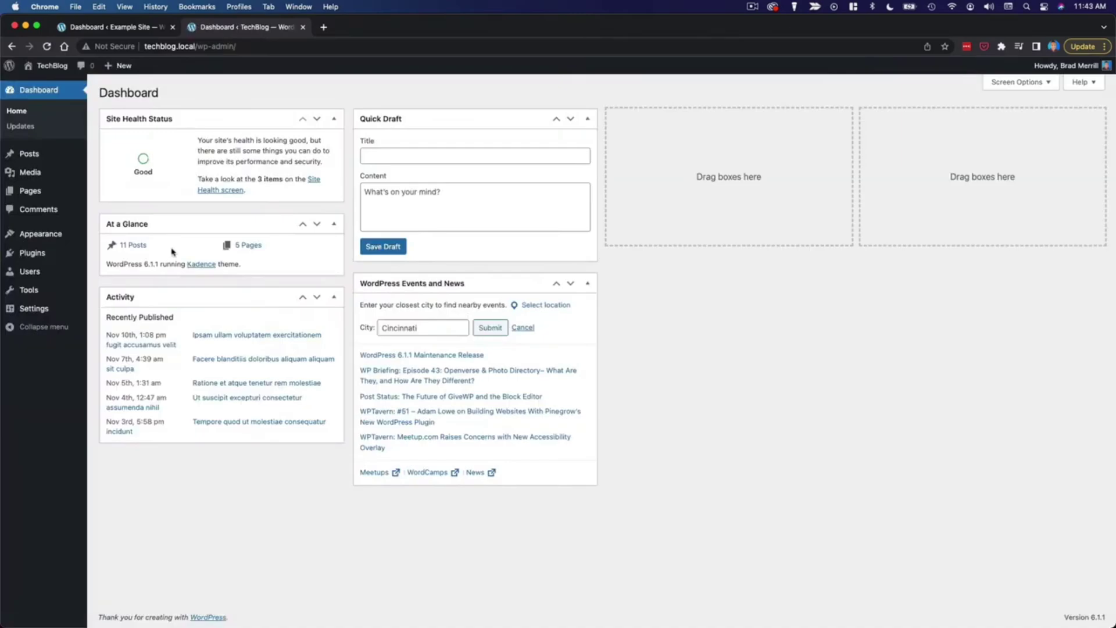
# Step: Search the plugin directory for 'all in one' and install All-in-One WP Migration on TechBlog
pyautogui.moveTo(42, 252)
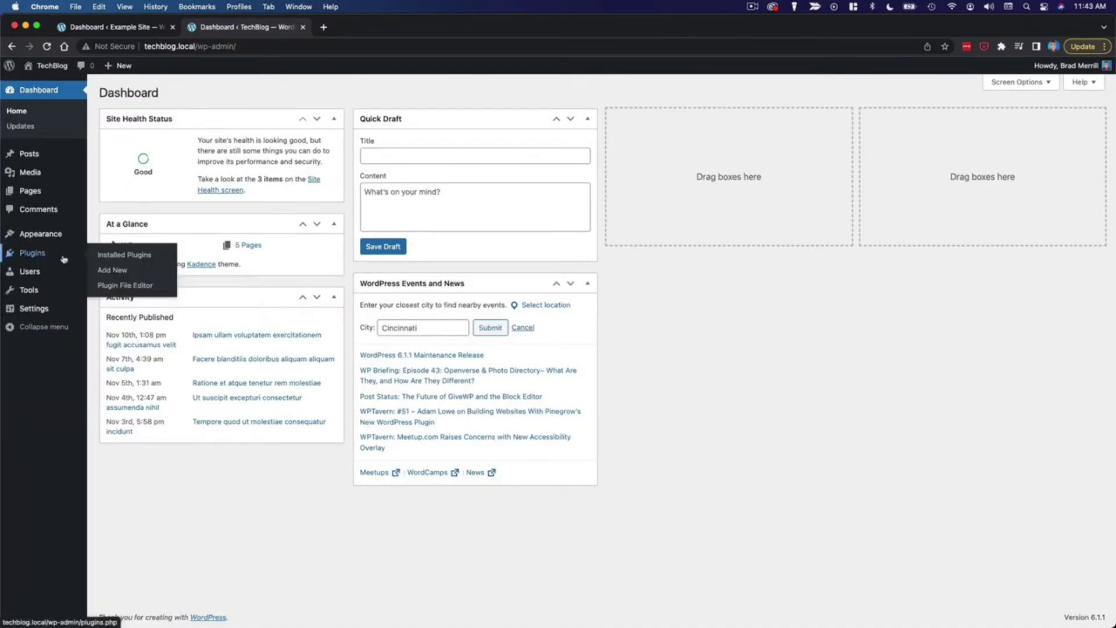
pyautogui.click(127, 270)
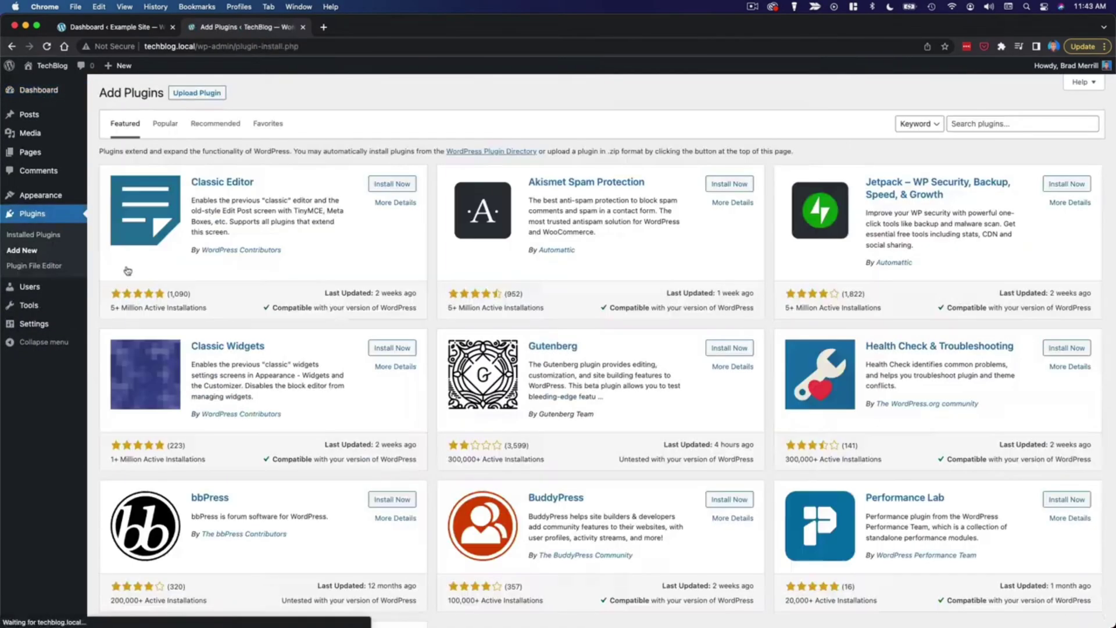
pyautogui.click(984, 127)
pyautogui.write('all')
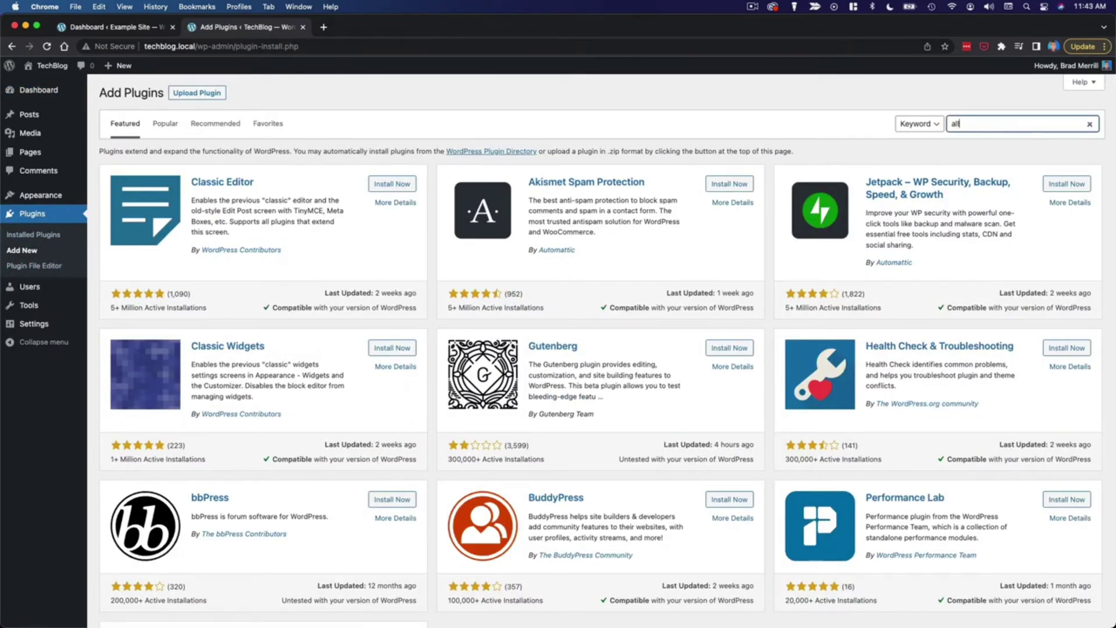
pyautogui.write(' in one')
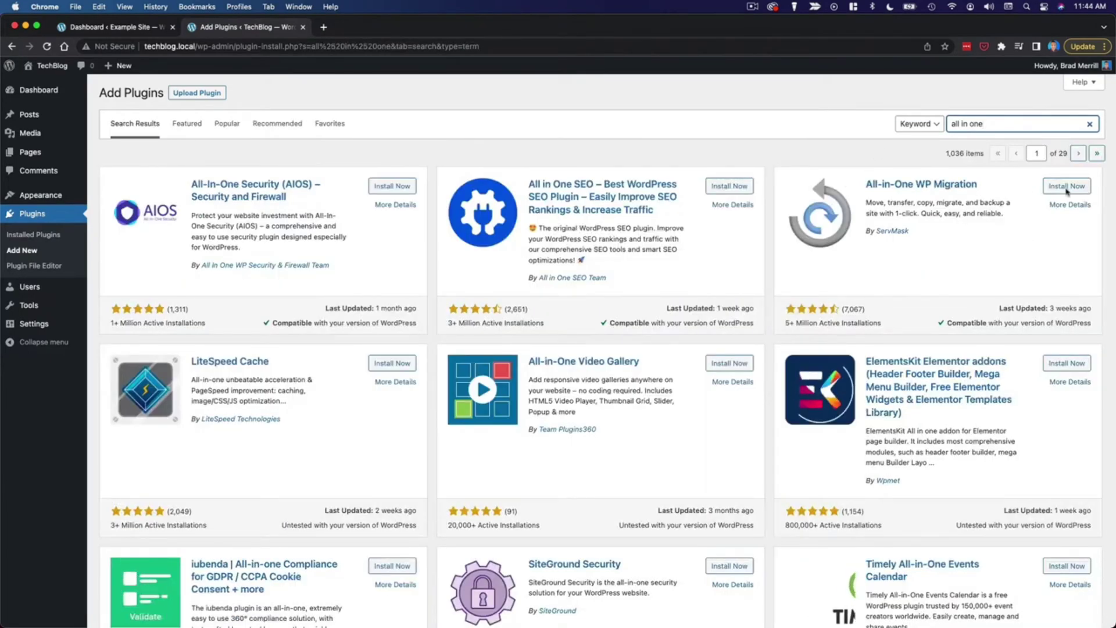
pyautogui.click(1067, 186)
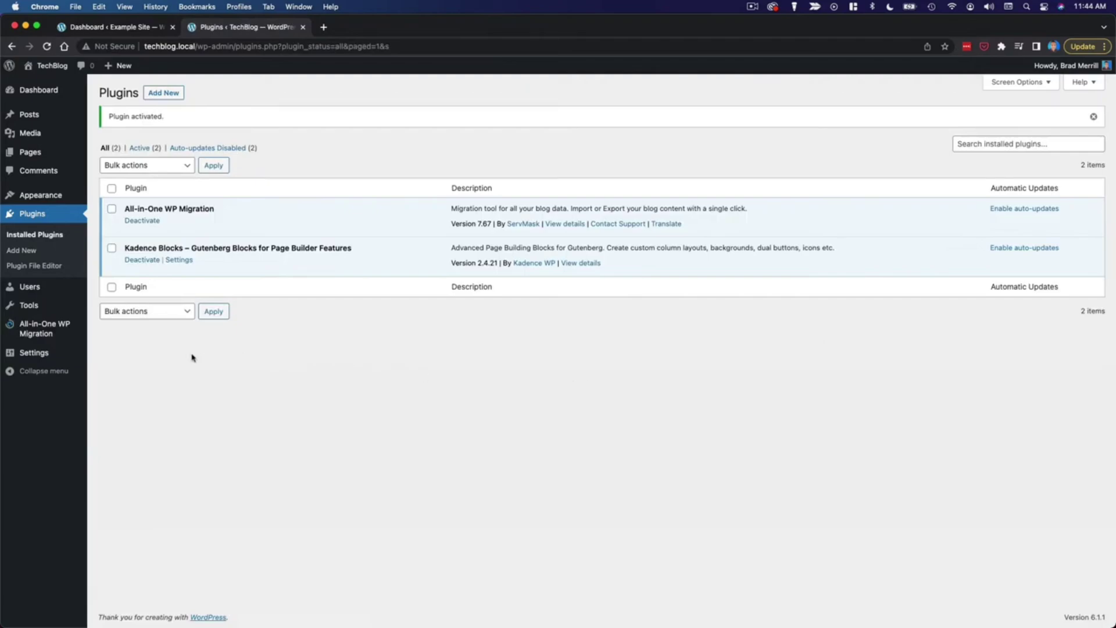
pyautogui.moveTo(39, 336)
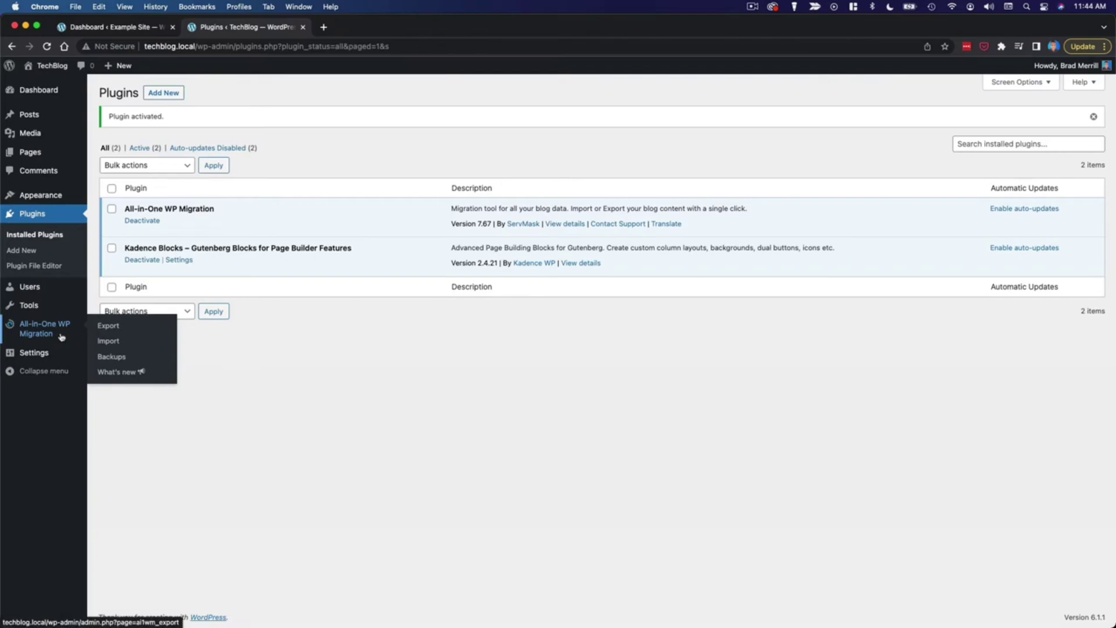
# Step: Export TechBlog to a 77 MB .wpress file, download it, then switch to Example Site
pyautogui.click(127, 329)
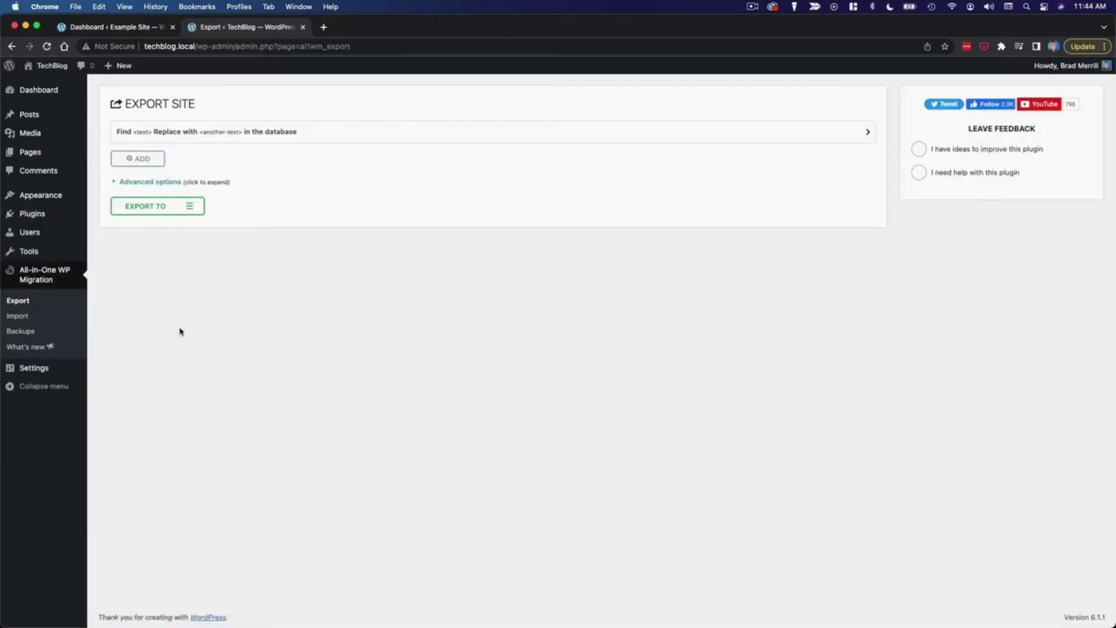
pyautogui.click(177, 213)
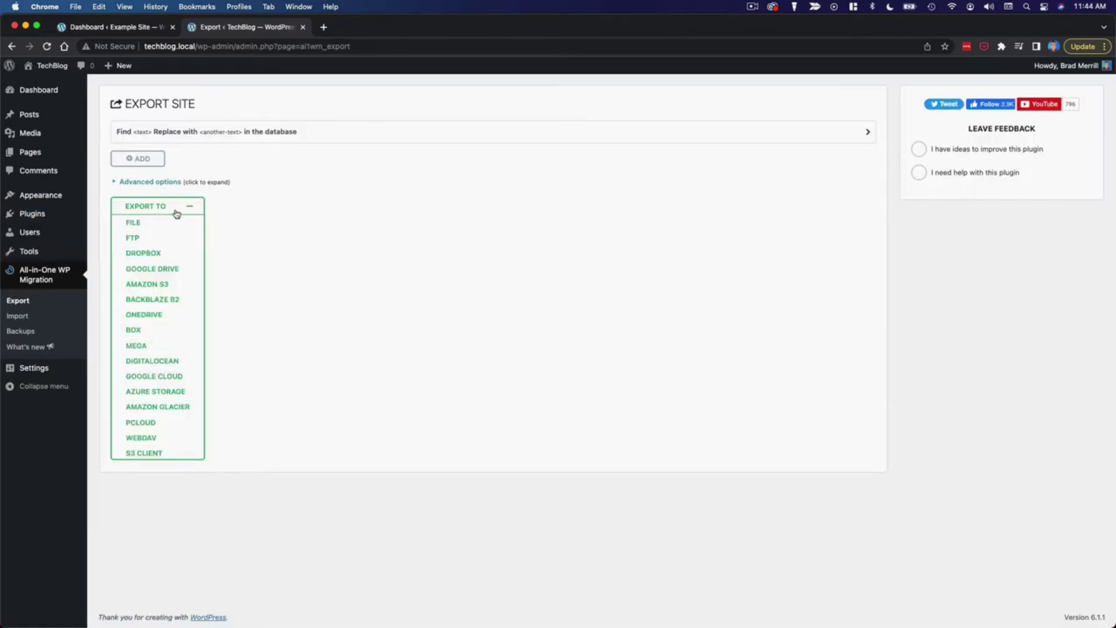
pyautogui.click(145, 225)
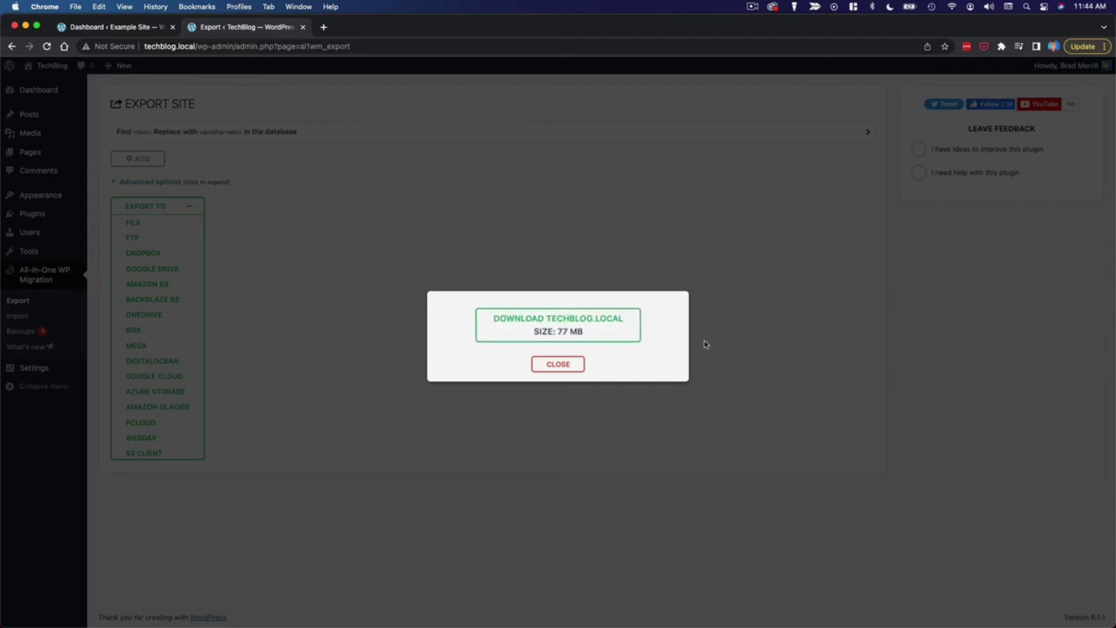
pyautogui.click(603, 327)
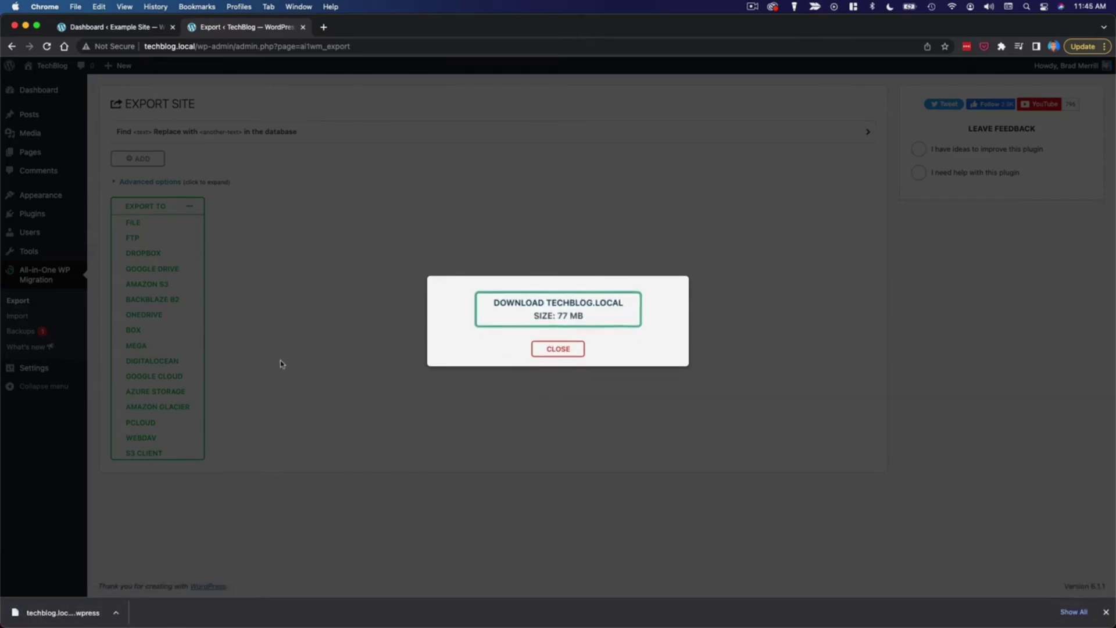
pyautogui.click(135, 28)
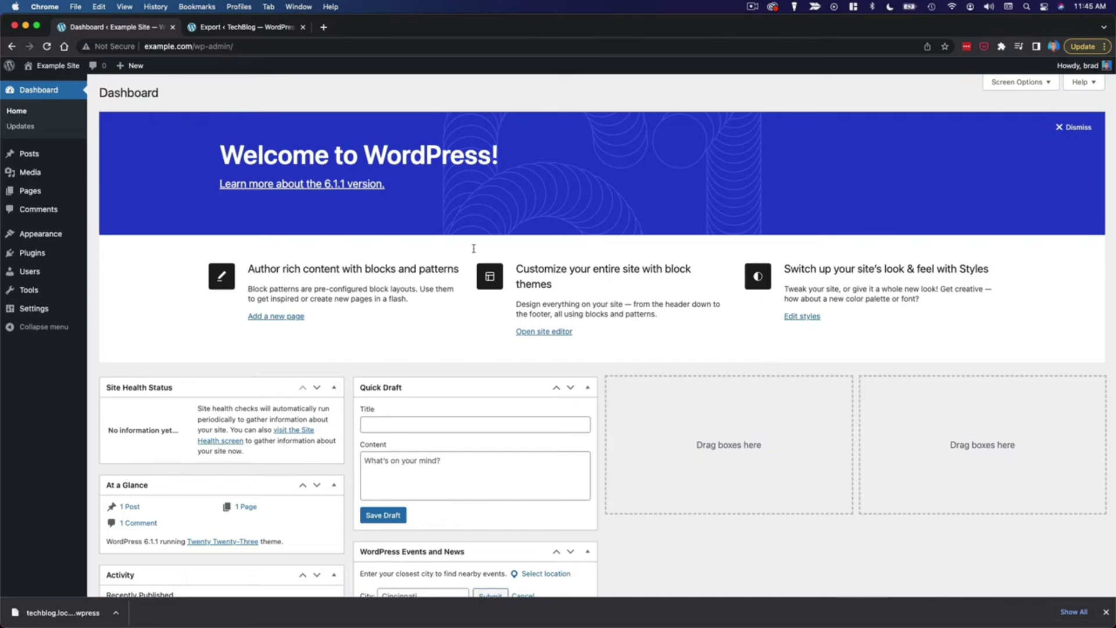
# Step: Search for 'a', then install and activate All-in-One WP Migration on Example Site
pyautogui.moveTo(32, 253)
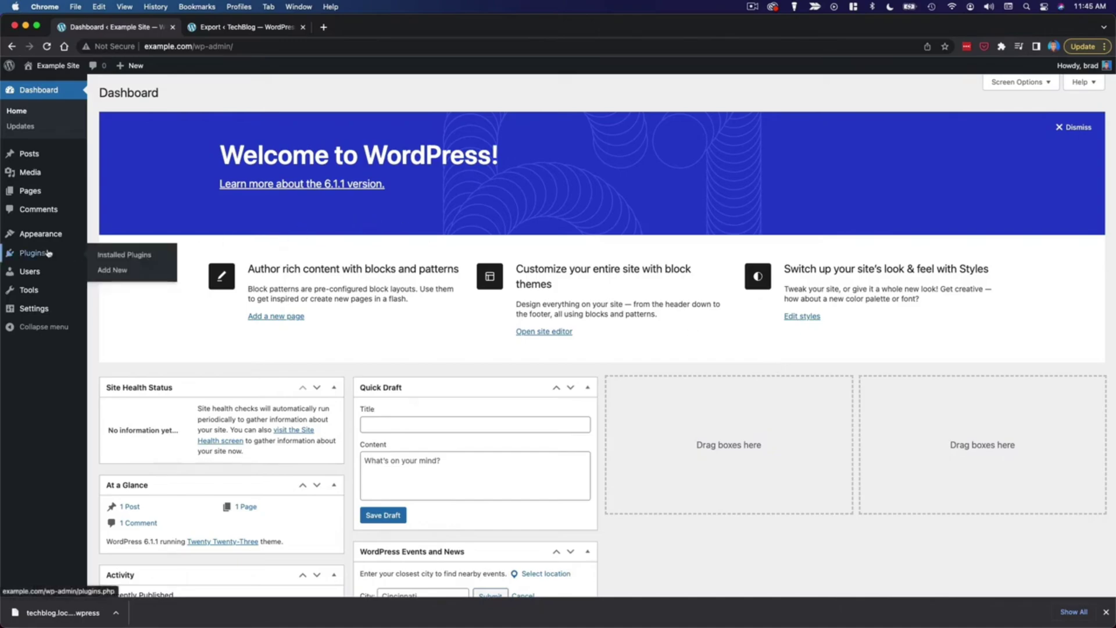
pyautogui.click(136, 274)
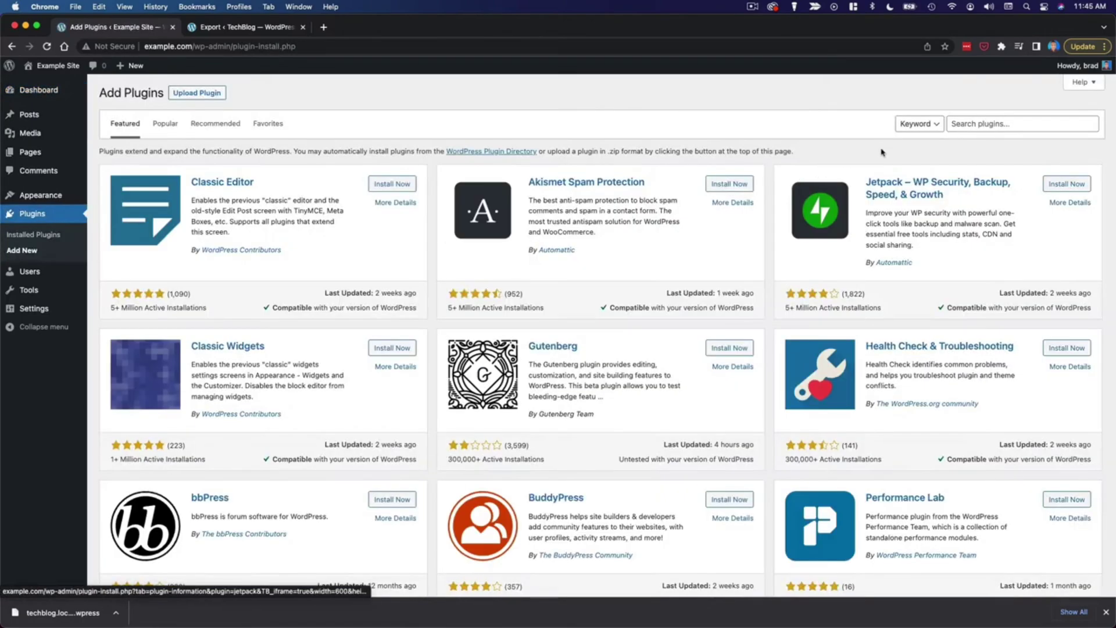
pyautogui.click(979, 122)
pyautogui.write('all in one')
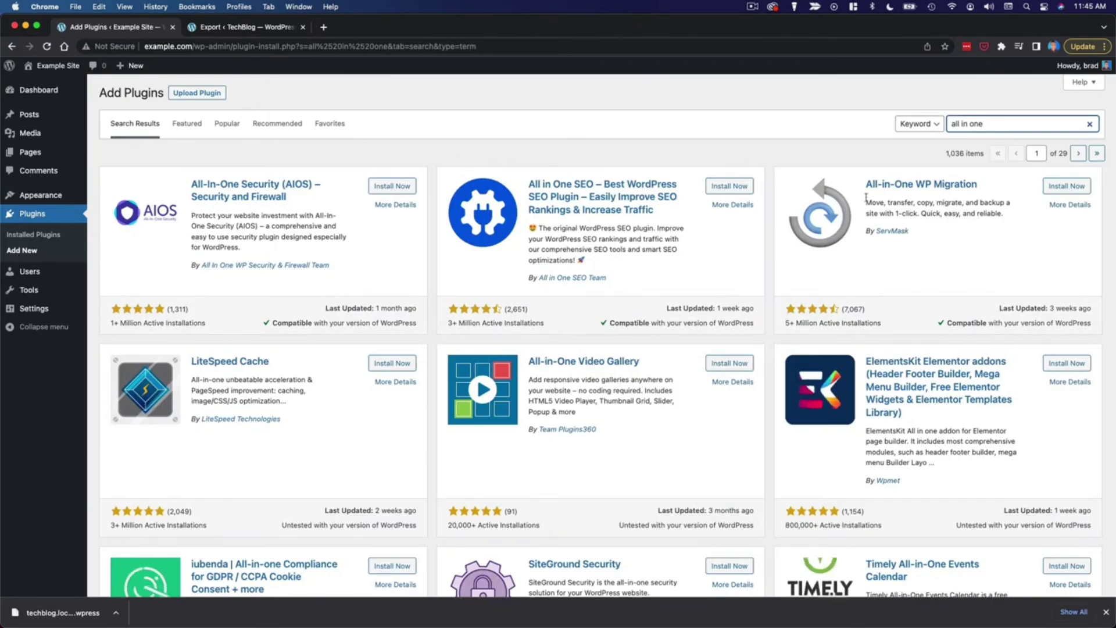
pyautogui.click(1066, 186)
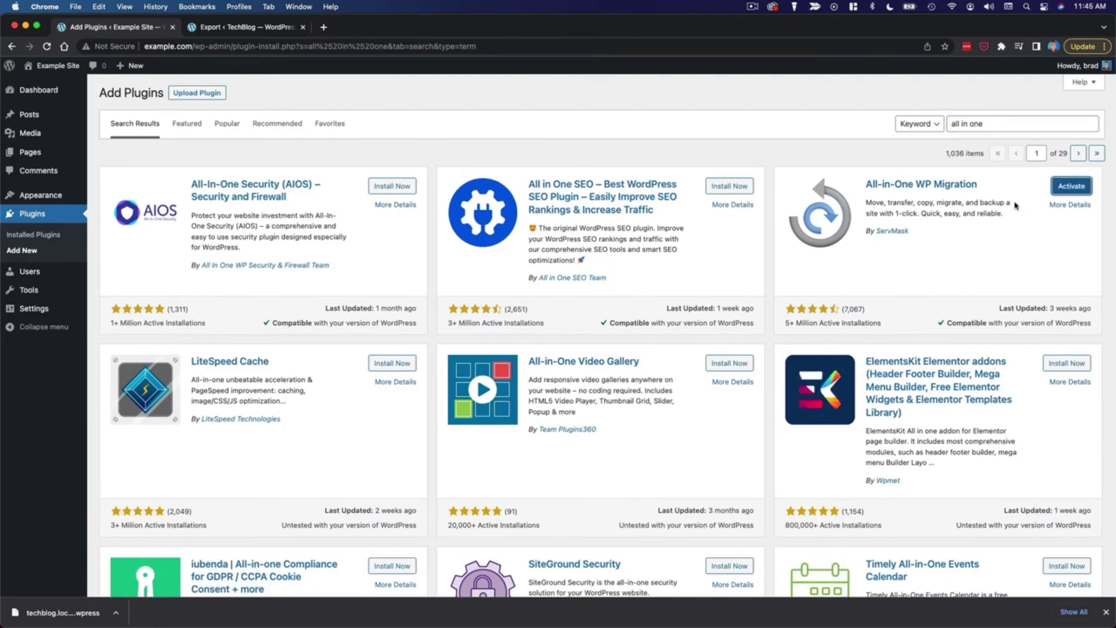
pyautogui.click(1077, 189)
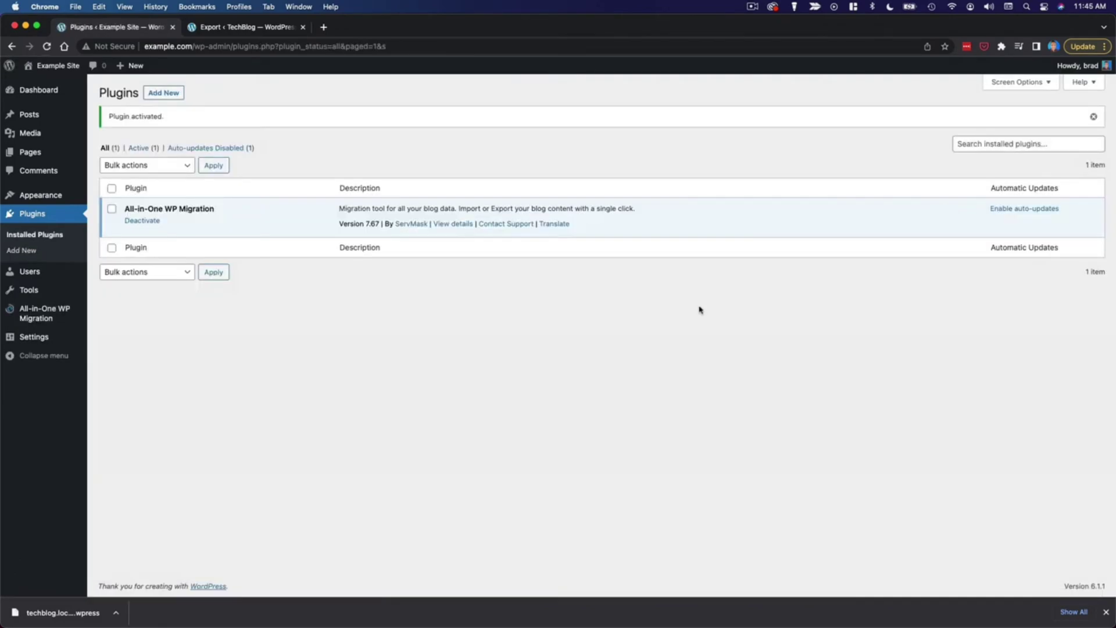
pyautogui.moveTo(41, 320)
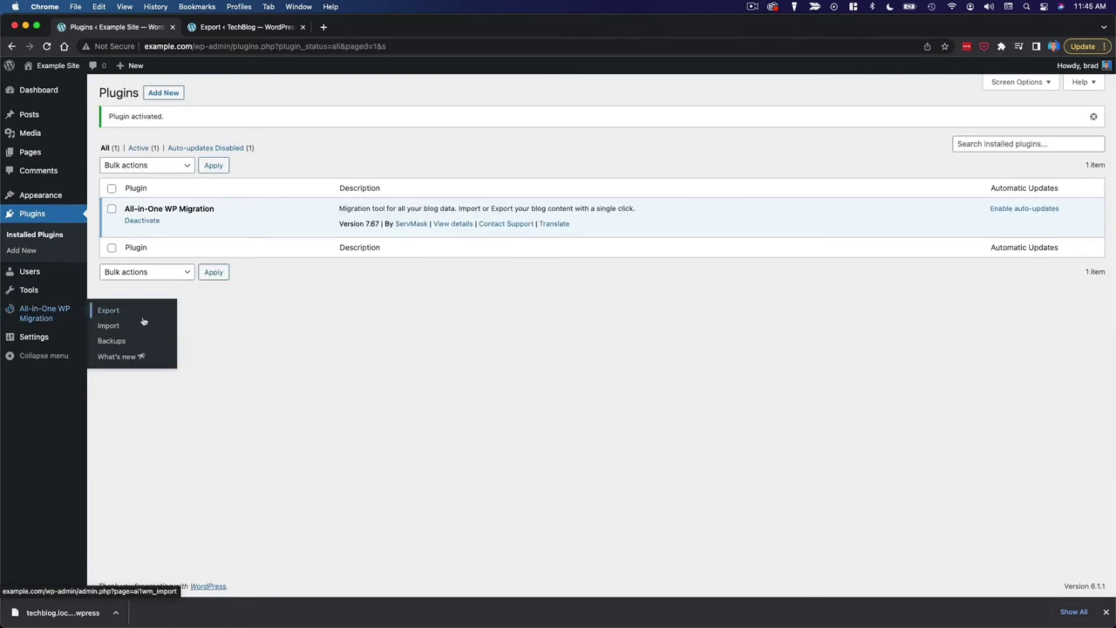
pyautogui.click(113, 332)
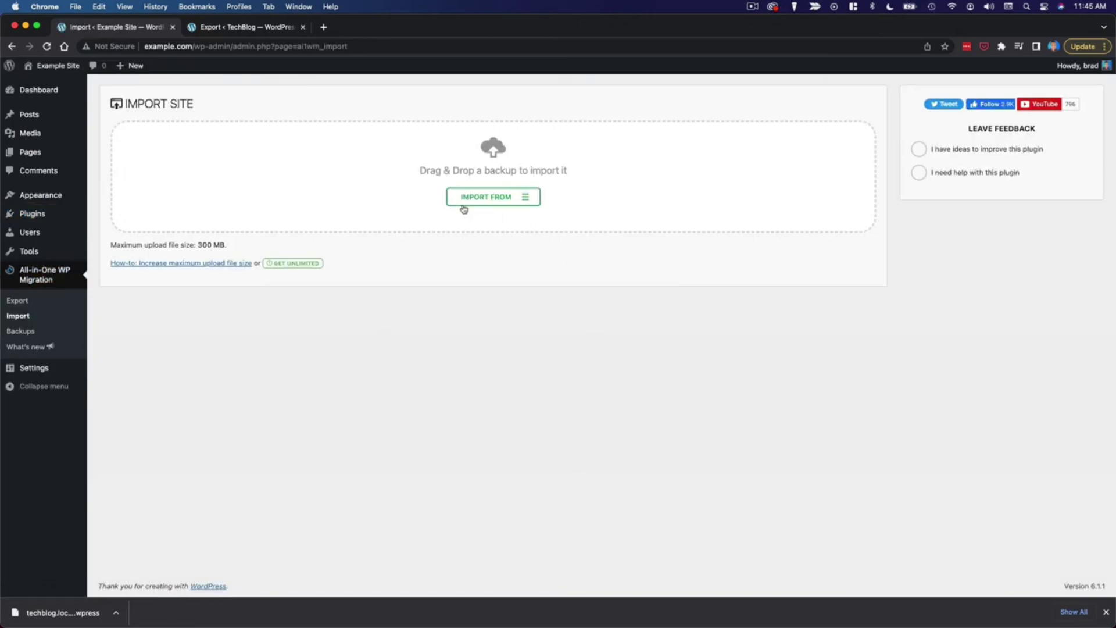
# Step: Drop the downloaded TechBlog .wpress backup onto the import area, confirm overwriting, and finish
pyautogui.click(518, 203)
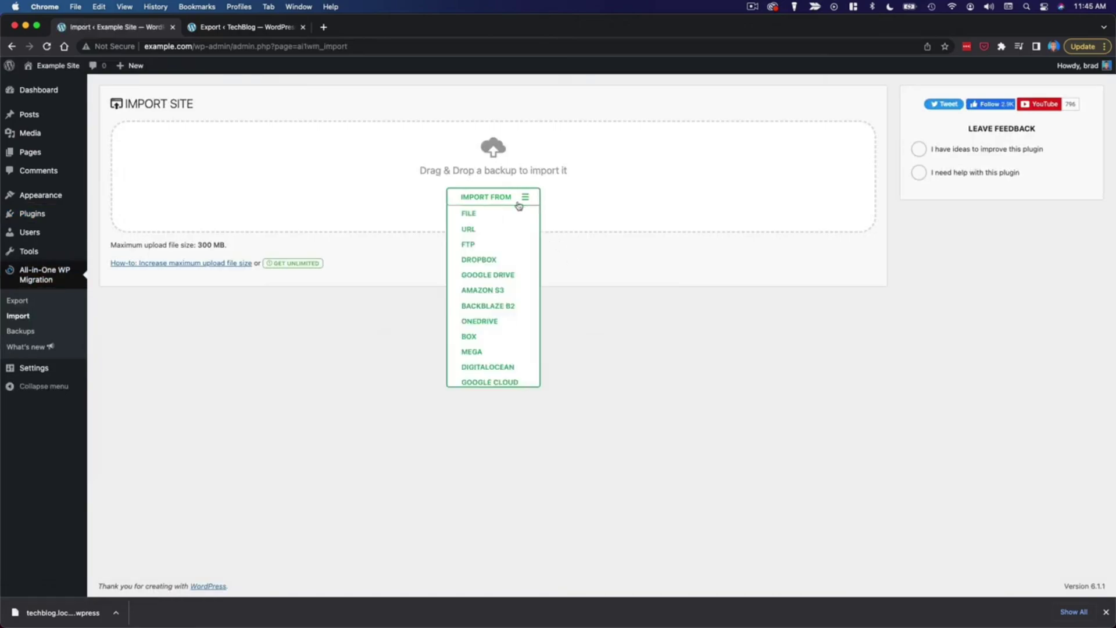
pyautogui.click(468, 214)
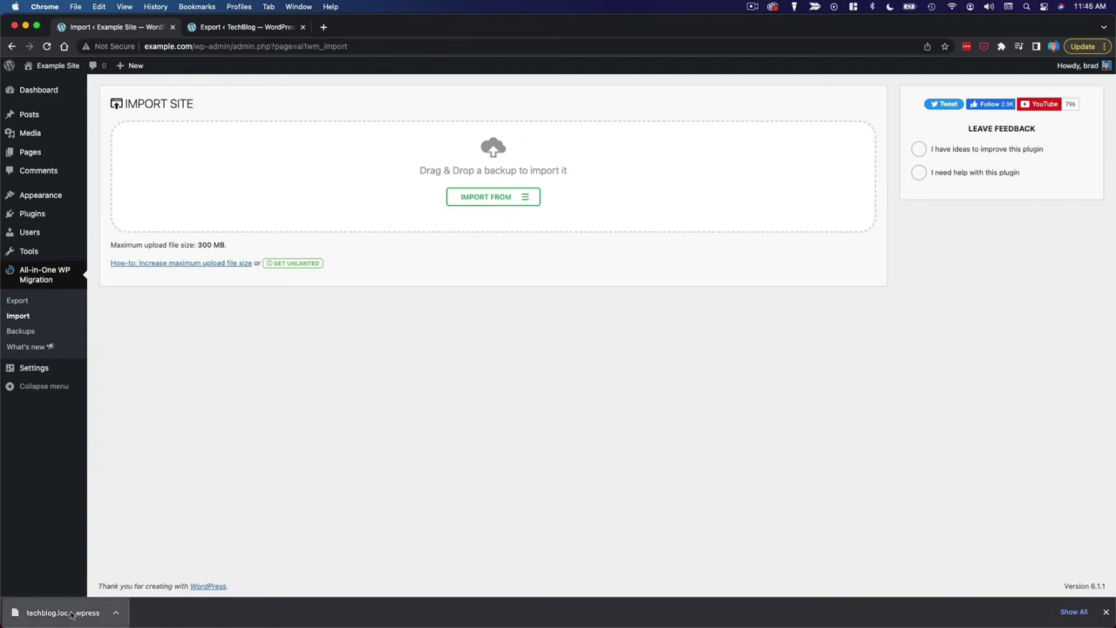
pyautogui.moveTo(71, 615); pyautogui.dragTo(431, 186)
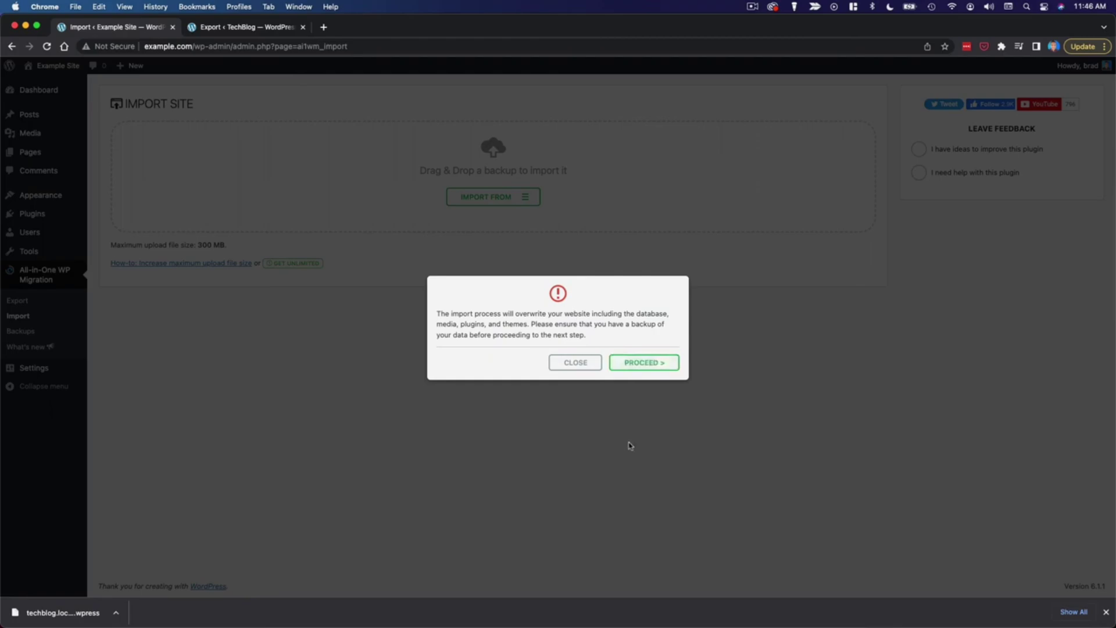
pyautogui.click(635, 365)
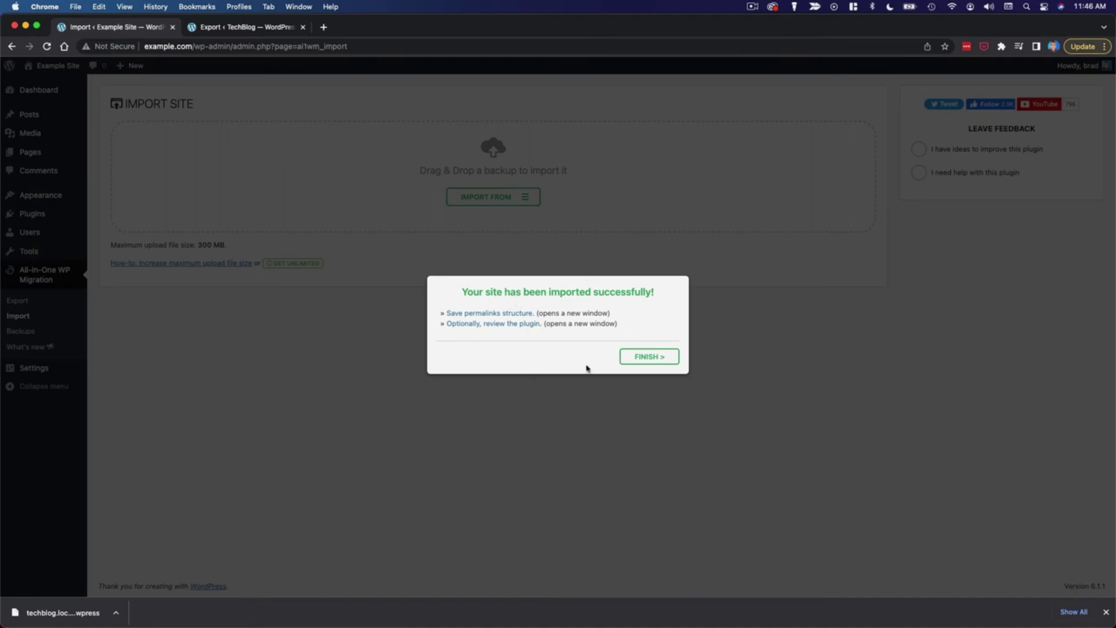
pyautogui.click(652, 357)
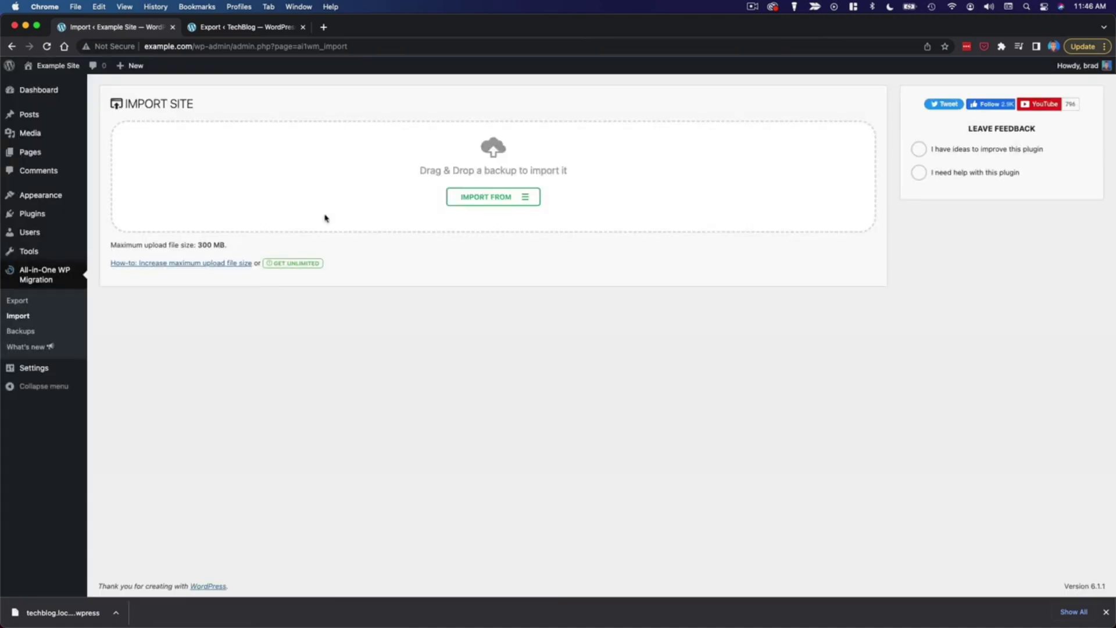
# Step: Visit the example.com front page and scroll through the migrated TechBlog homepage
pyautogui.moveTo(58, 66)
pyautogui.click(74, 89)
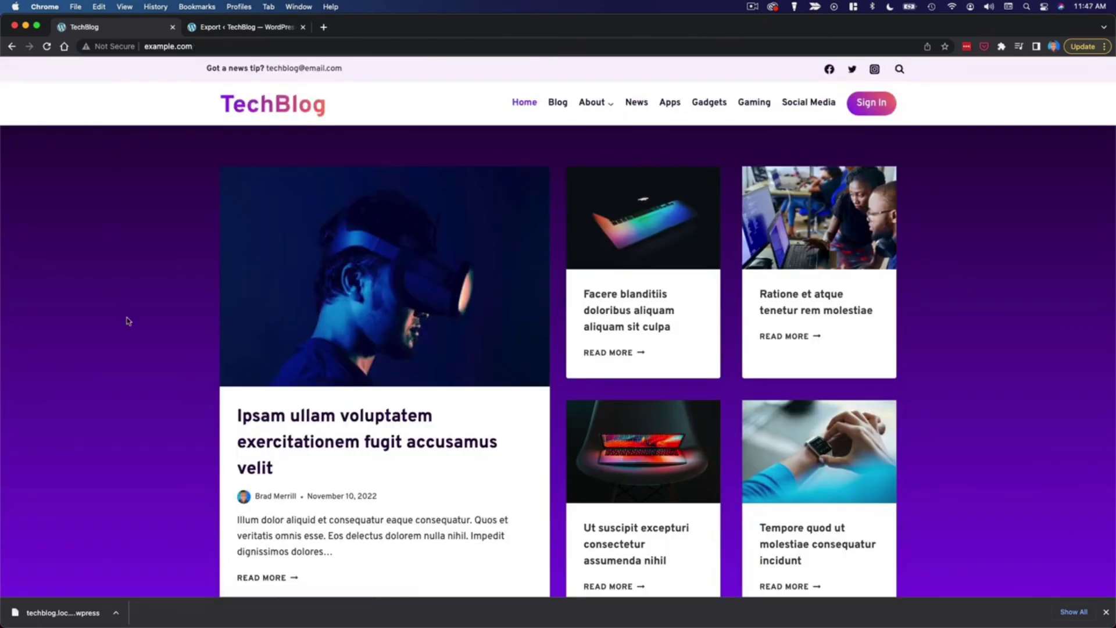
pyautogui.scroll(-7, 925, 314)
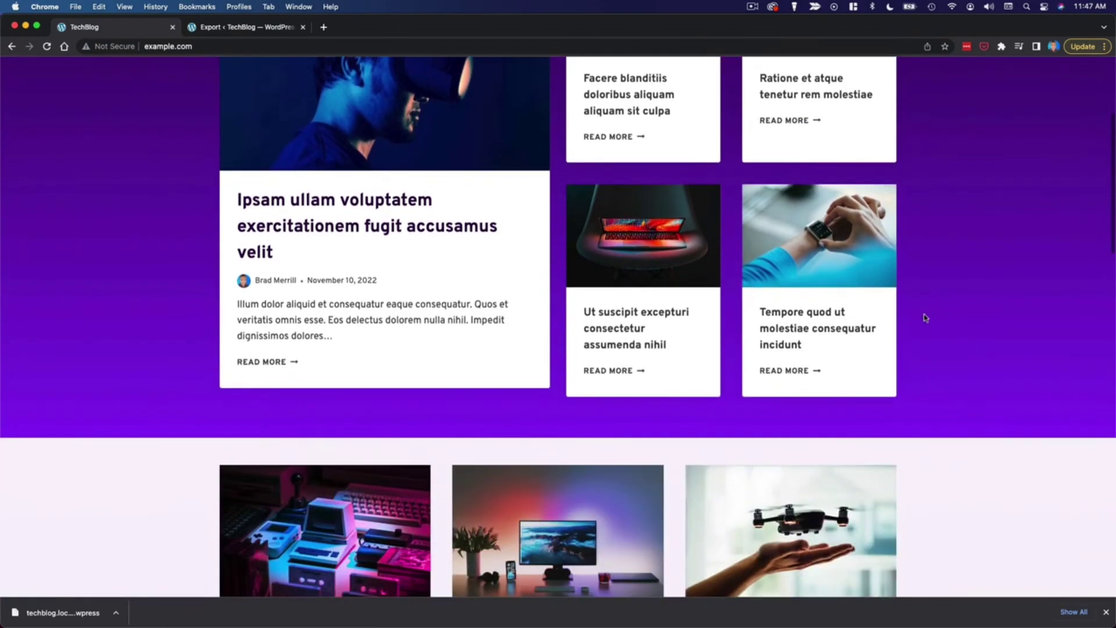
pyautogui.scroll(-12, 925, 318)
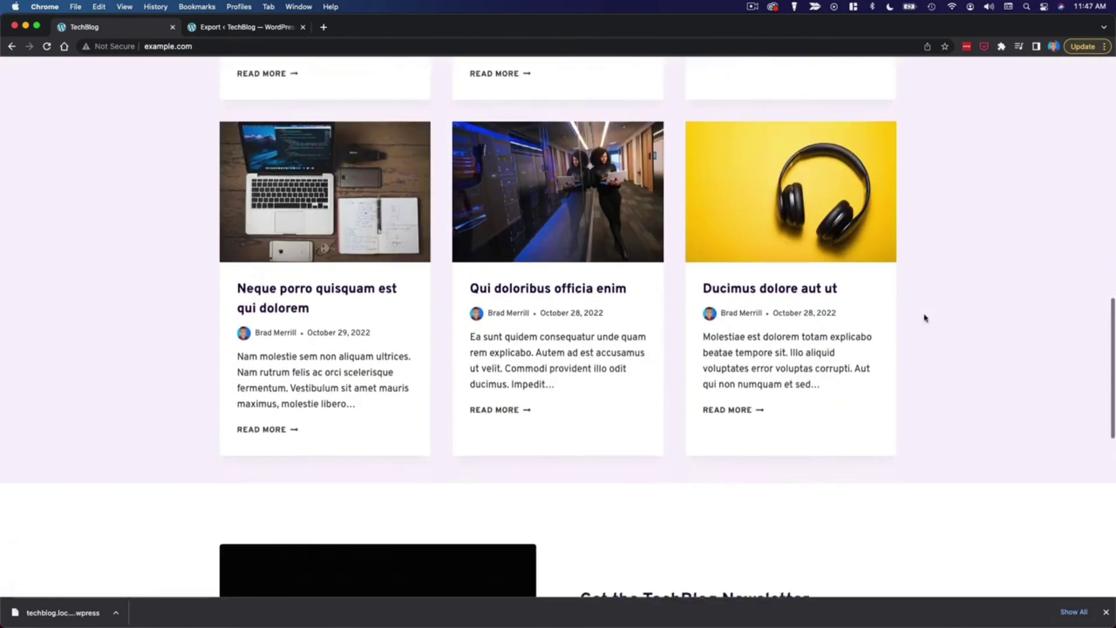
pyautogui.scroll(-6, 925, 318)
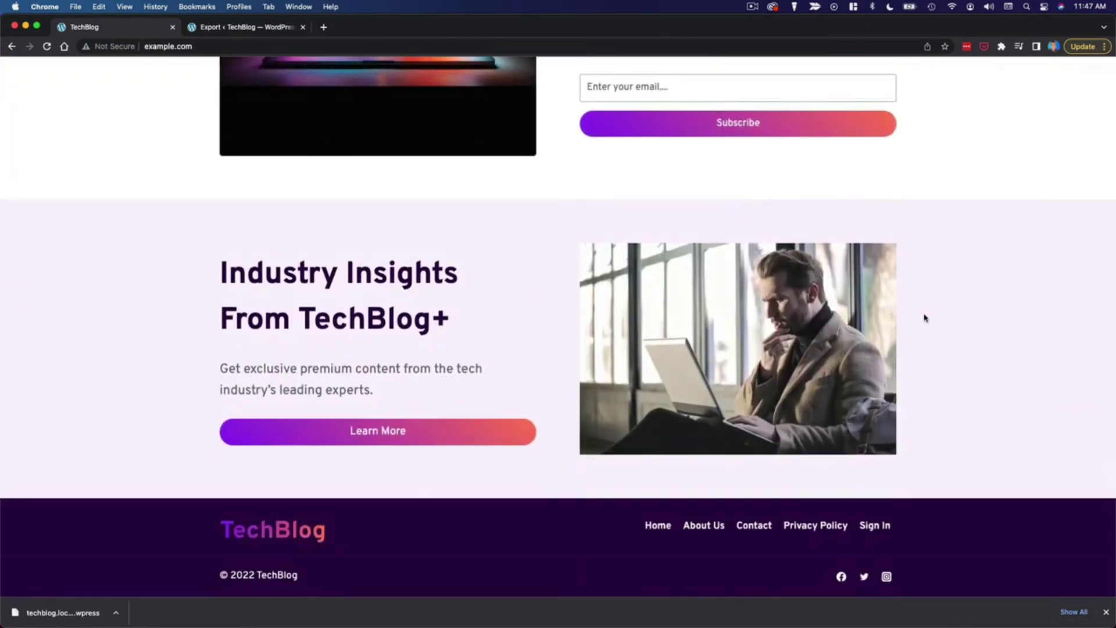
pyautogui.scroll(20, 924, 318)
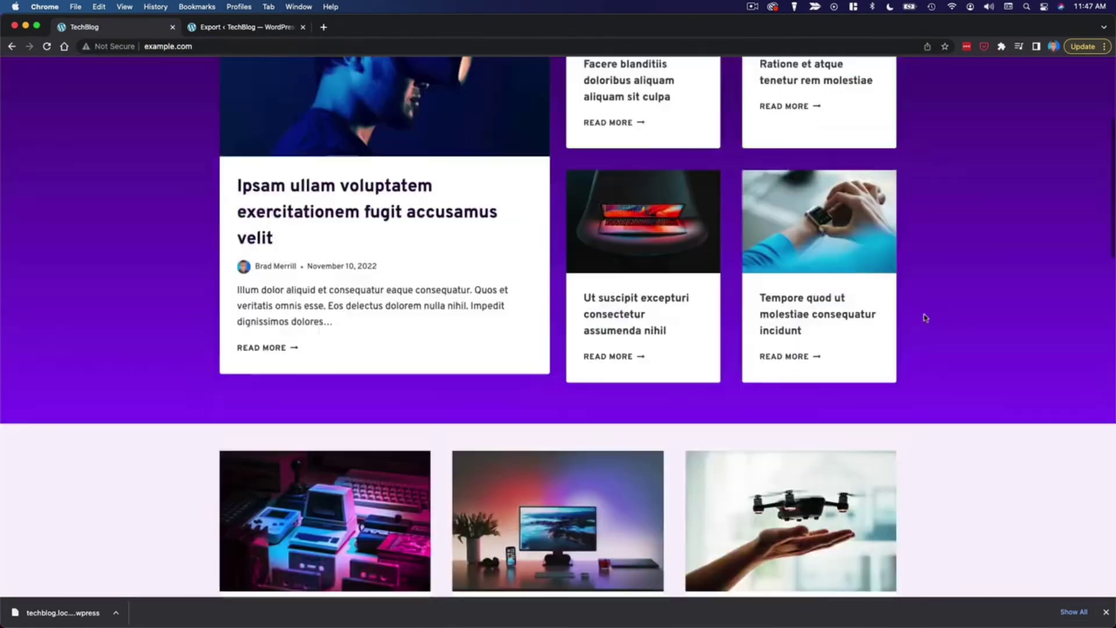